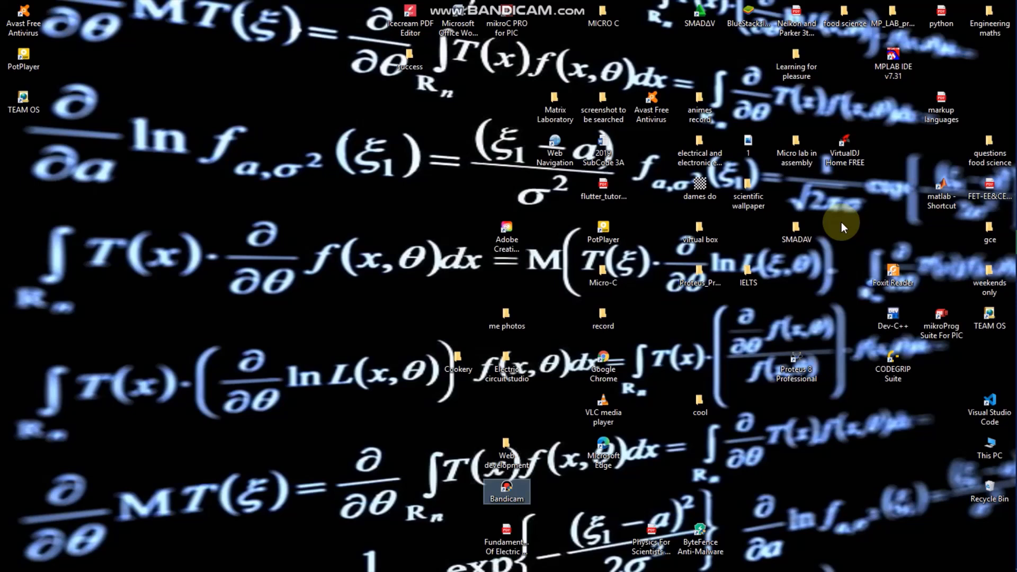
# Step: Launch Proteus 8 Professional and start a new project
pyautogui.click(794, 370)
pyautogui.doubleClick(795, 370)
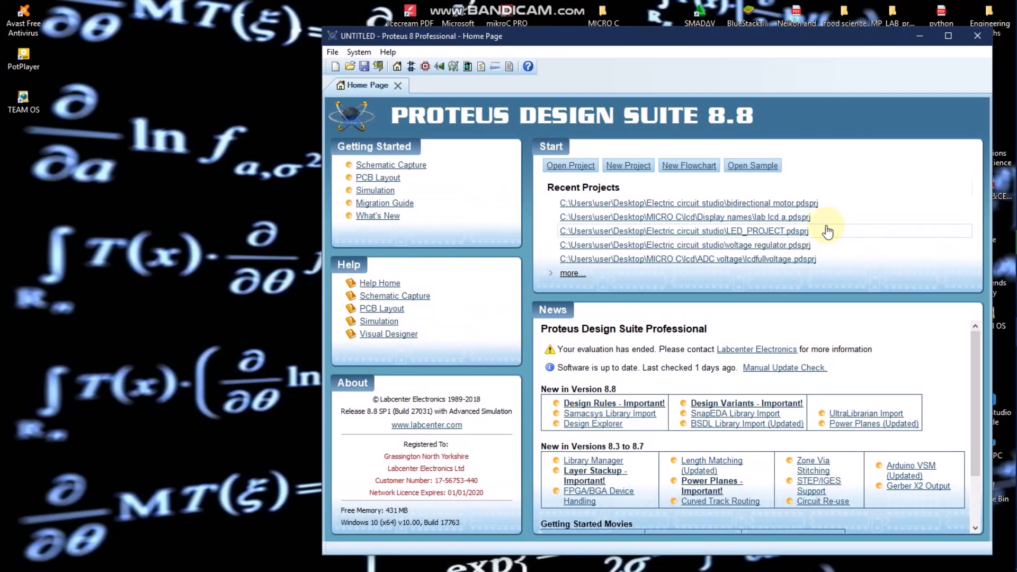
pyautogui.click(629, 168)
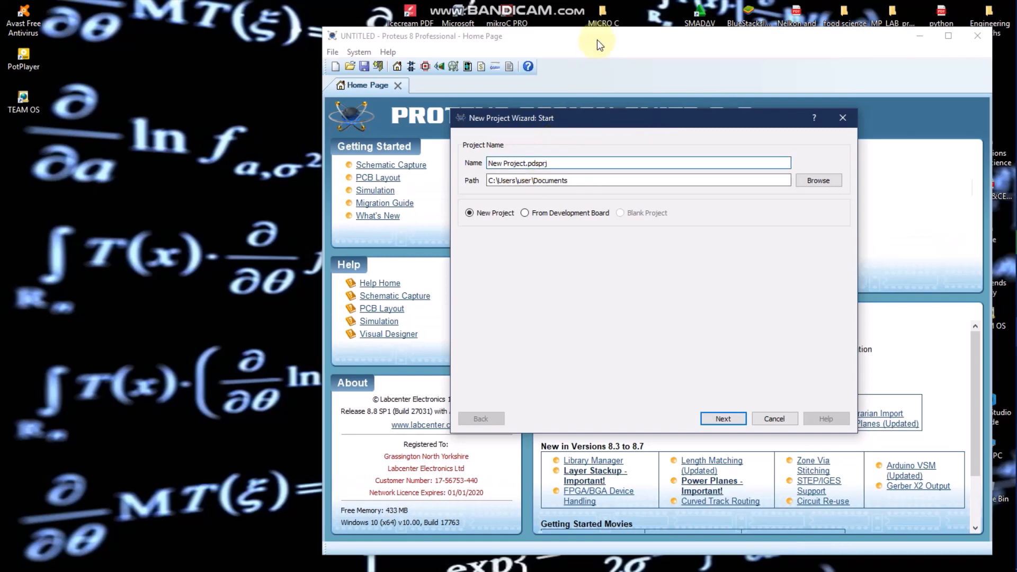
# Step: Name the new project "project 1"
pyautogui.press('BackSpace')
pyautogui.press('BackSpace')
pyautogui.press('BackSpace')
pyautogui.press('BackSpace')
pyautogui.press('BackSpace')
pyautogui.press('BackSpace')
pyautogui.press('BackSpace')
pyautogui.press('BackSpace')
pyautogui.press('BackSpace')
pyautogui.press('BackSpace')
pyautogui.press('BackSpace')
pyautogui.write('project 12')
pyautogui.press('BackSpace')
# Step: Set the project's save location to the Desktop folder
pyautogui.click(823, 181)
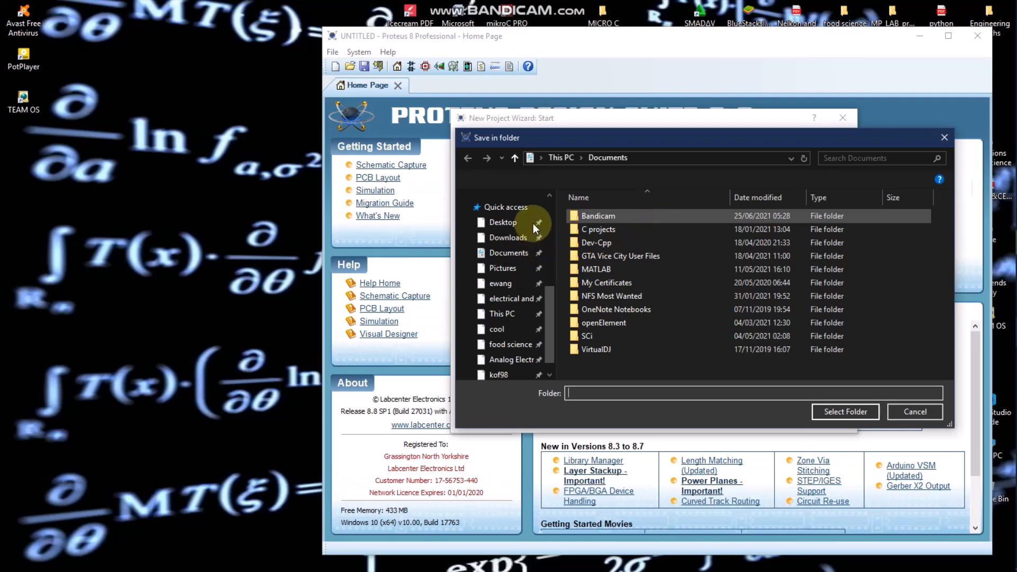
pyautogui.scroll(-5, 533, 224)
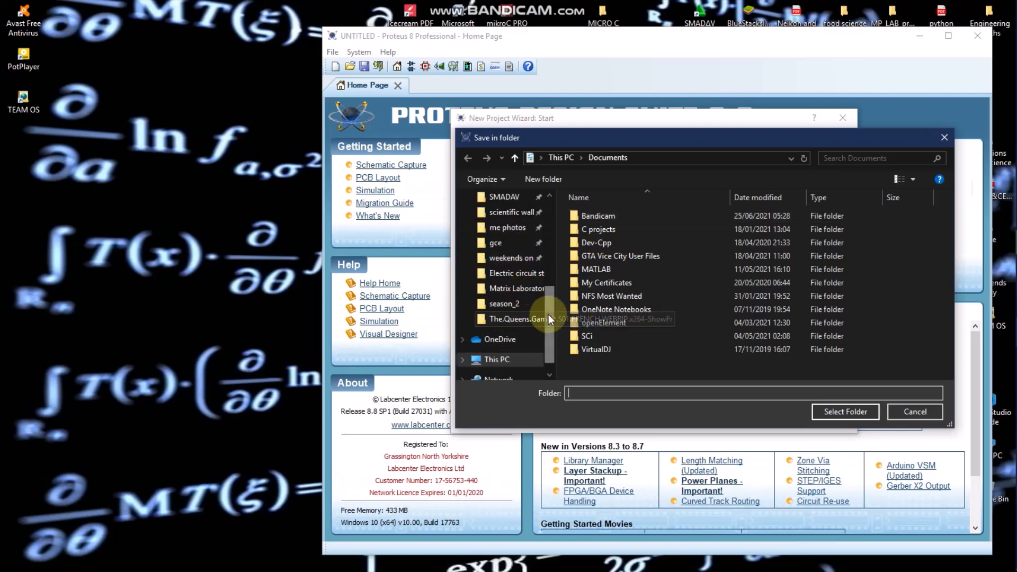
pyautogui.scroll(-1, 550, 318)
pyautogui.moveTo(551, 314); pyautogui.dragTo(551, 290)
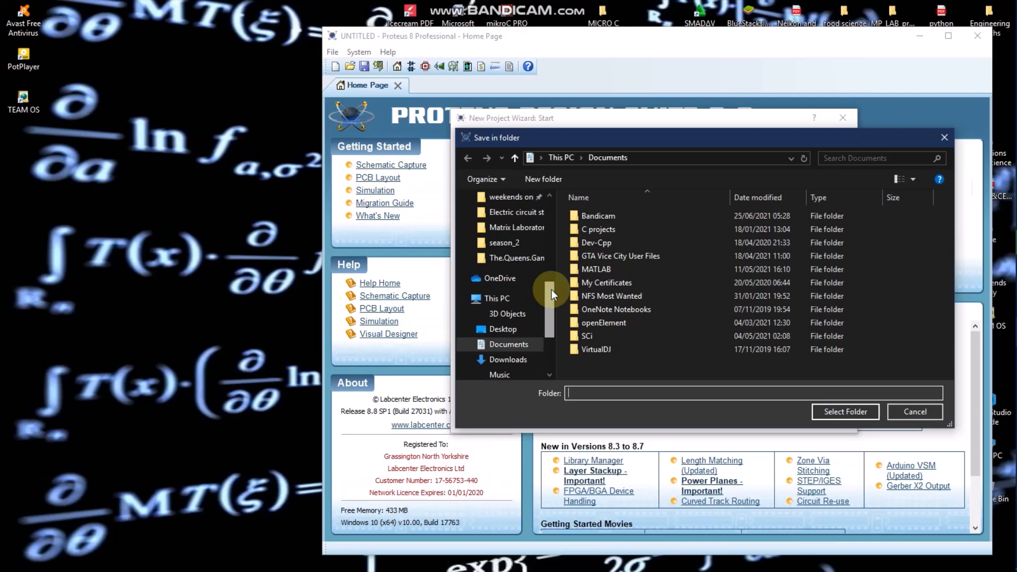
pyautogui.click(523, 330)
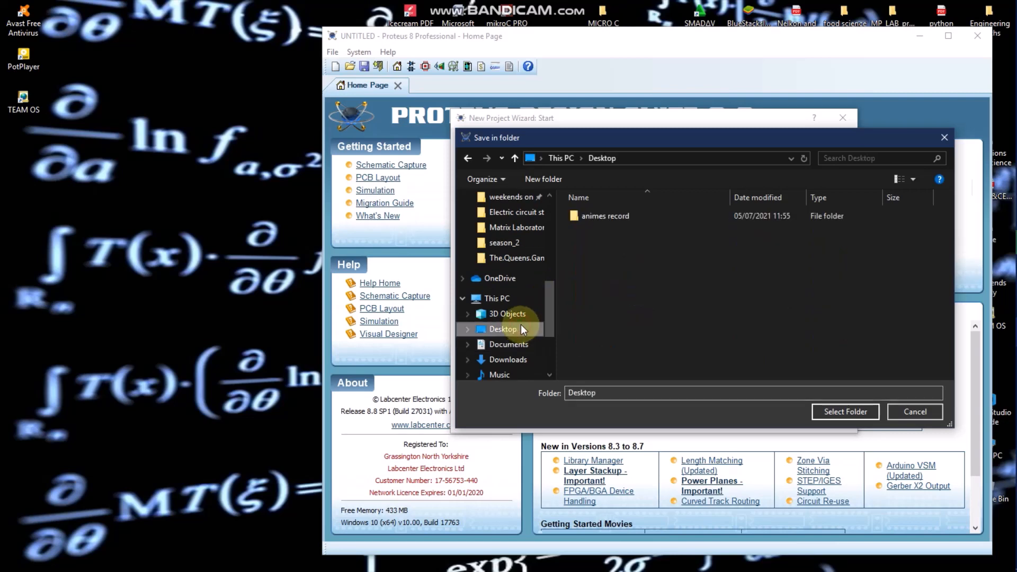
pyautogui.click(828, 413)
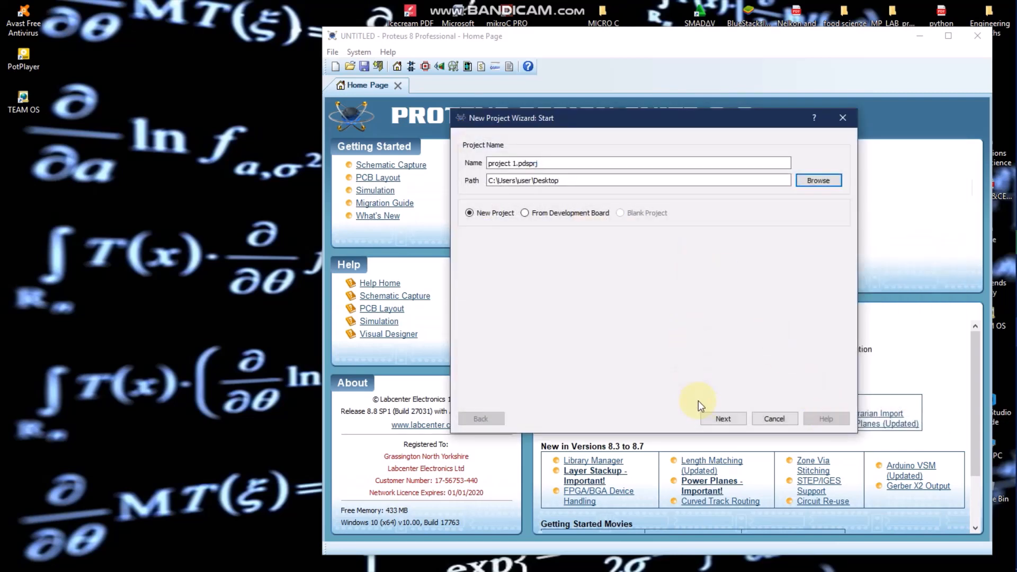
# Step: Create the project with the DEFAULT schematic template, no PCB layout and no firmware project
pyautogui.click(723, 419)
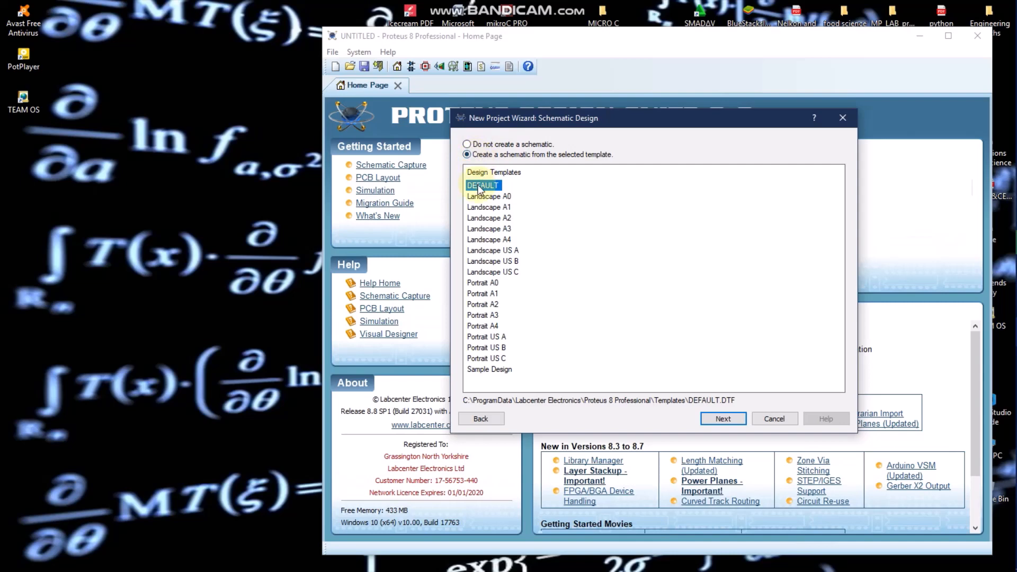
pyautogui.click(733, 418)
pyautogui.click(734, 419)
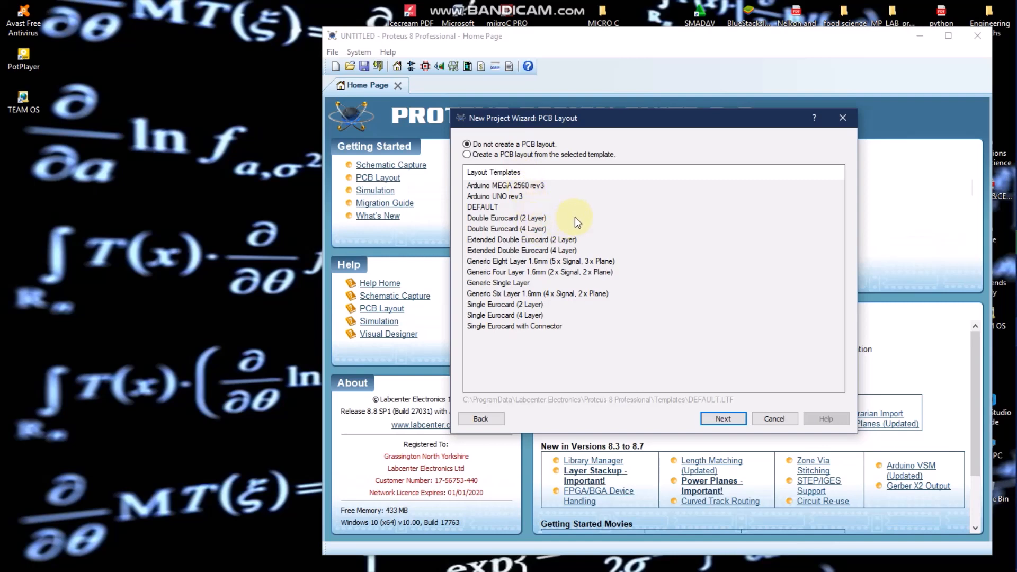
pyautogui.click(715, 417)
pyautogui.click(714, 417)
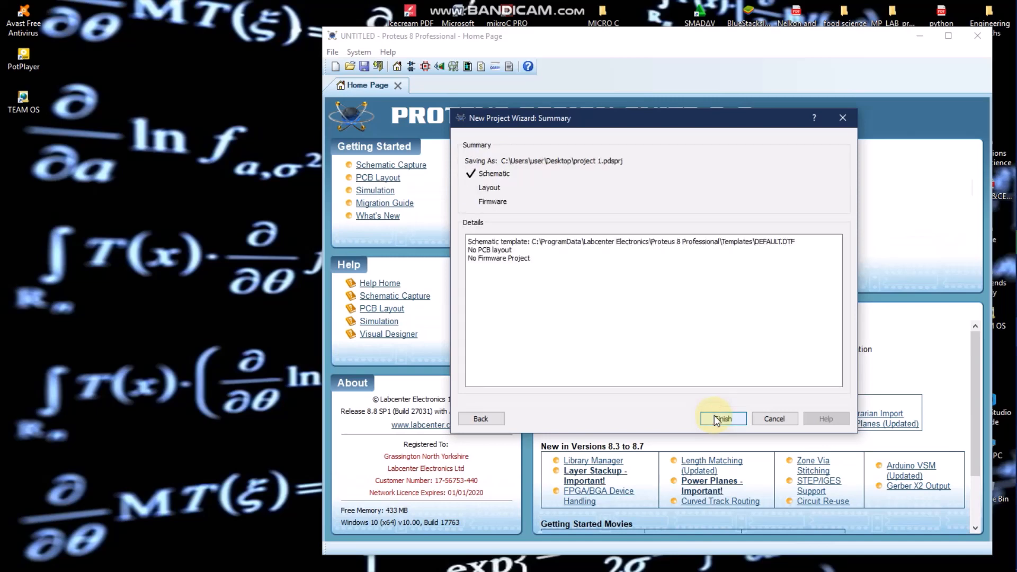
pyautogui.click(714, 419)
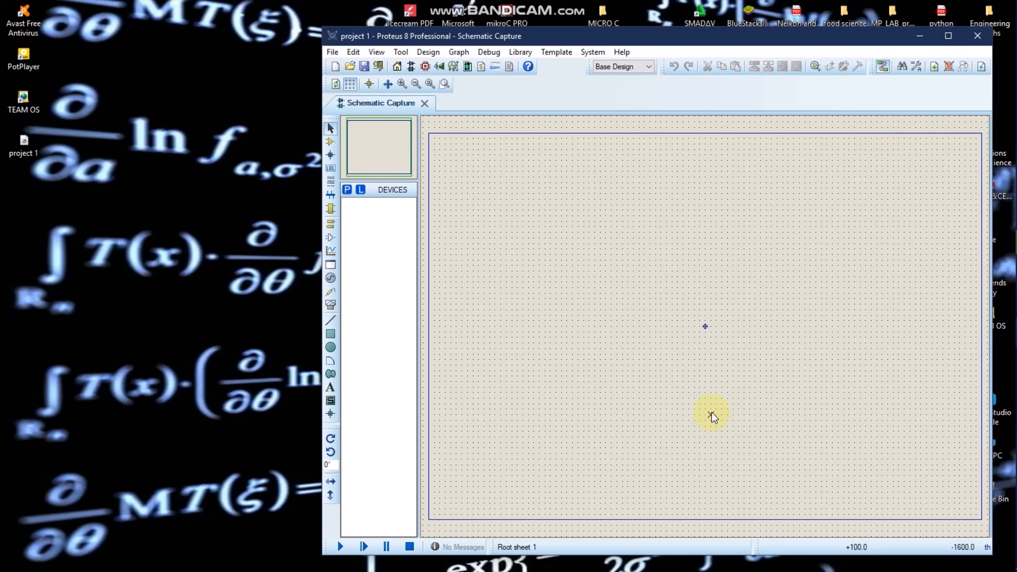
# Step: Search the device library for "vsource" and add the VSOURCE DC voltage source from the ASIMMDLS library to the project's devices
pyautogui.click(348, 190)
pyautogui.click(348, 191)
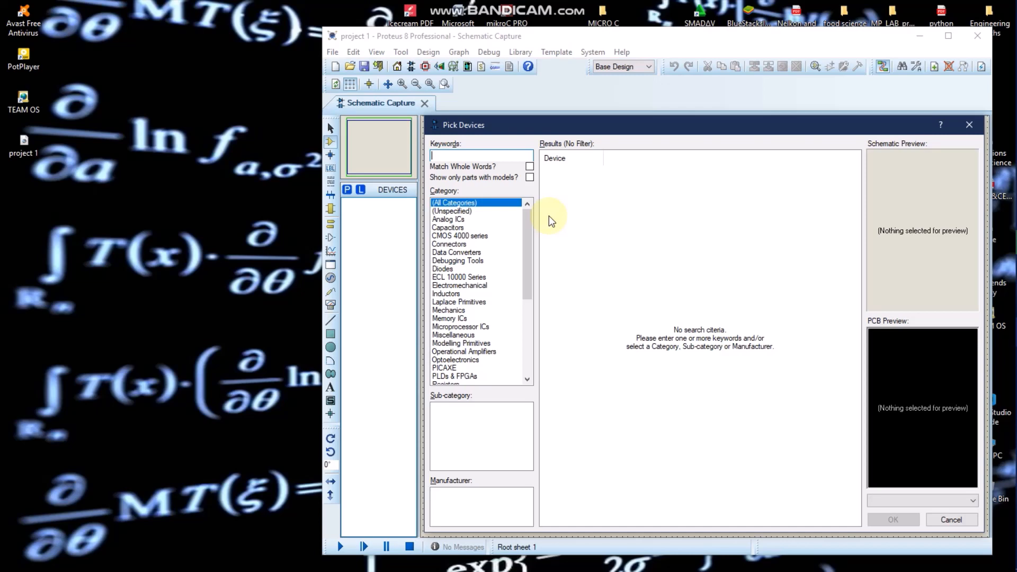
pyautogui.write('v')
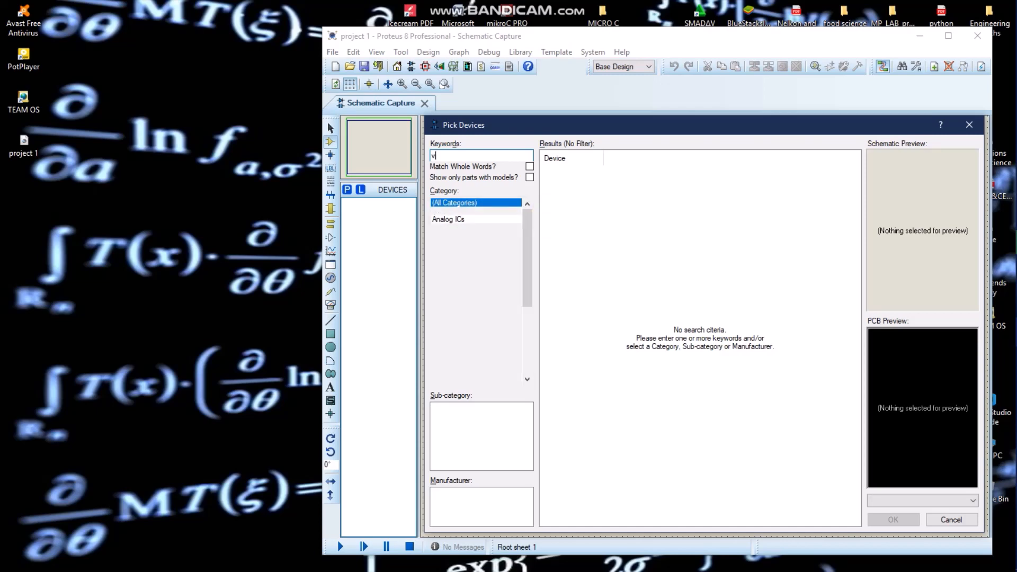
pyautogui.write('source')
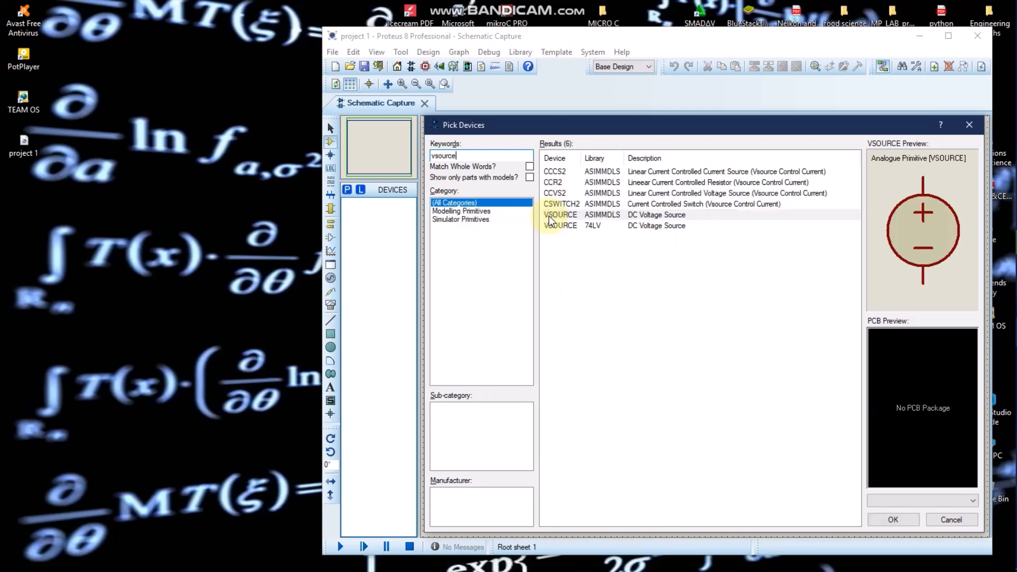
pyautogui.click(561, 218)
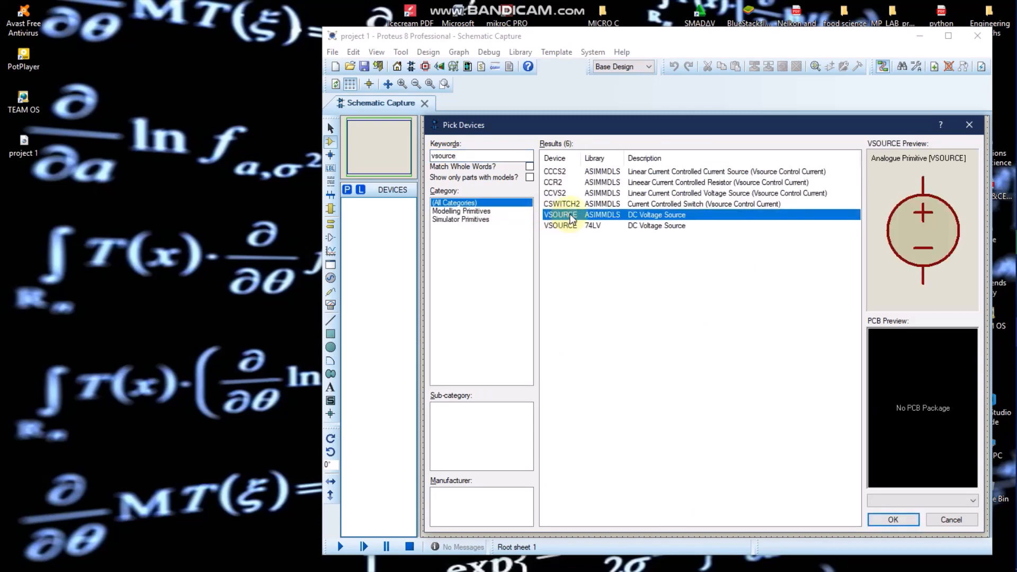
pyautogui.doubleClick(571, 218)
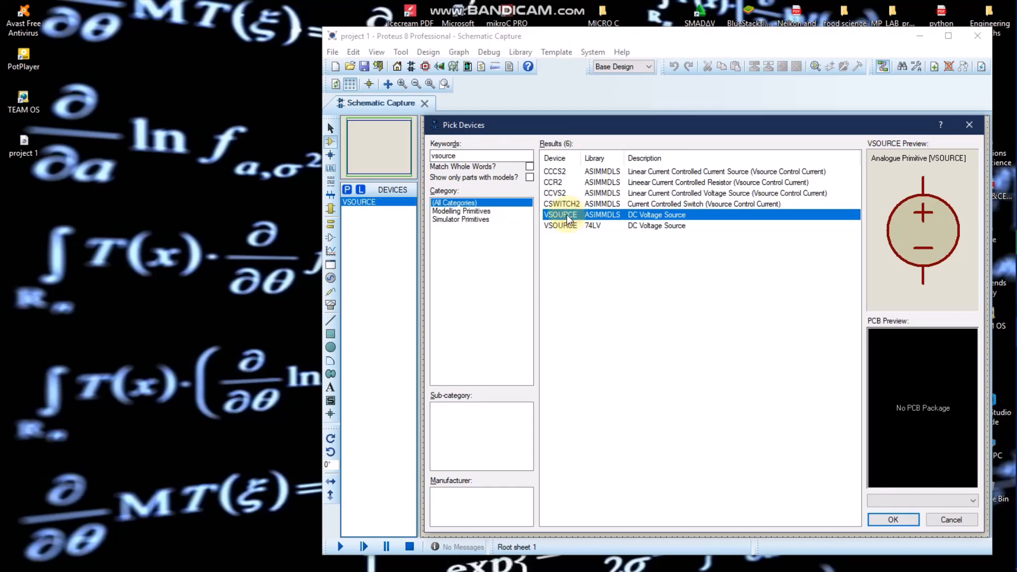
# Step: Search the device library for "res" and add the generic resistor RES from the DEVIEEE library to the project's devices
pyautogui.click(485, 155)
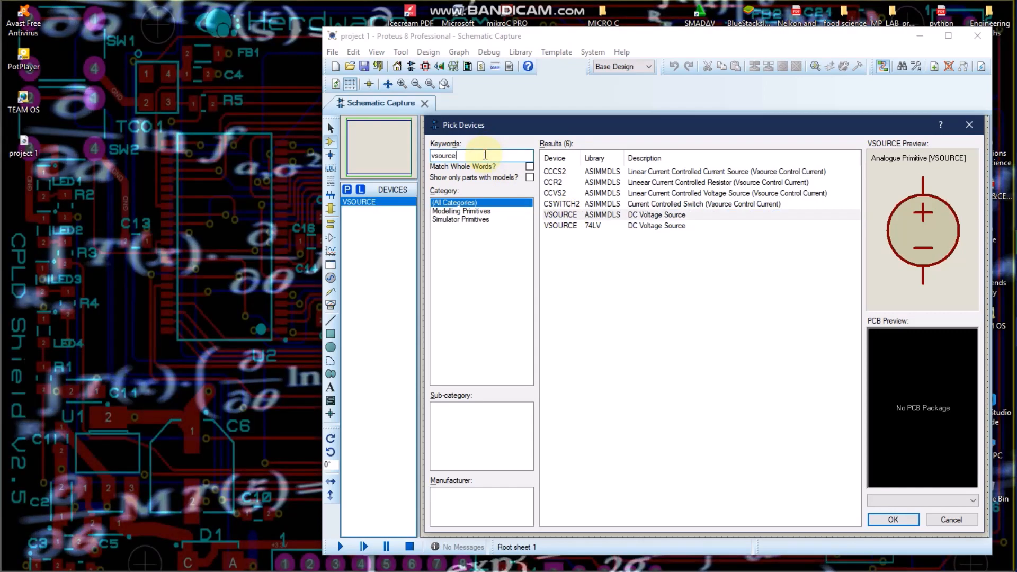
pyautogui.press('BackSpace')
pyautogui.press('BackSpace')
pyautogui.press('BackSpace')
pyautogui.press('BackSpace')
pyautogui.press('BackSpace')
pyautogui.press('BackSpace')
pyautogui.press('BackSpace')
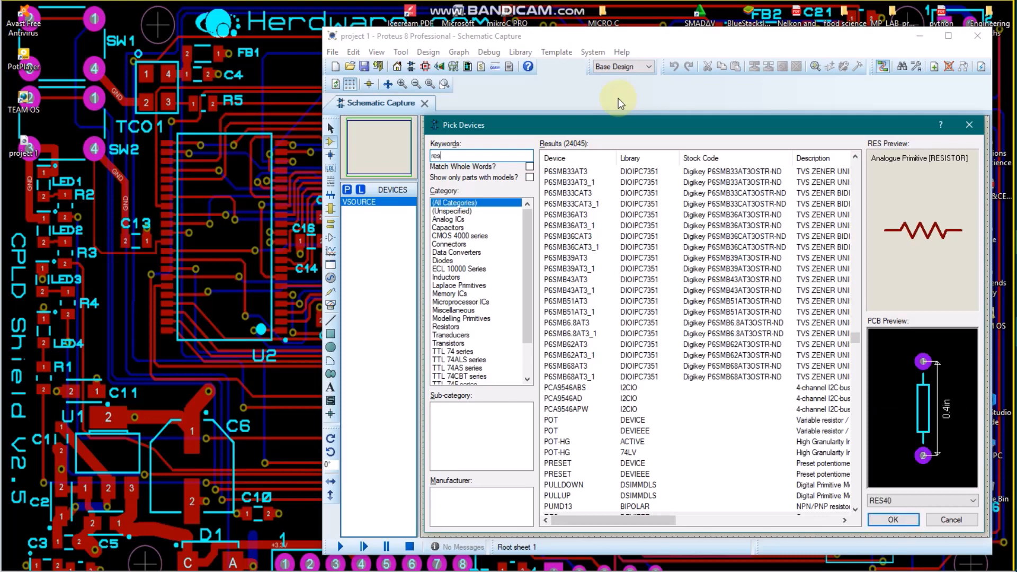
pyautogui.press('Up')
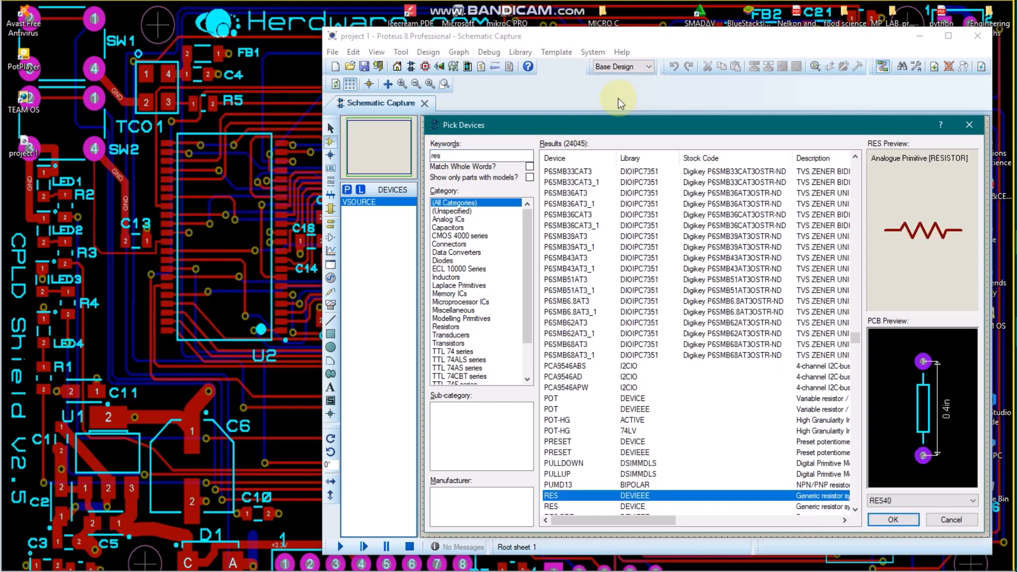
pyautogui.doubleClick(582, 497)
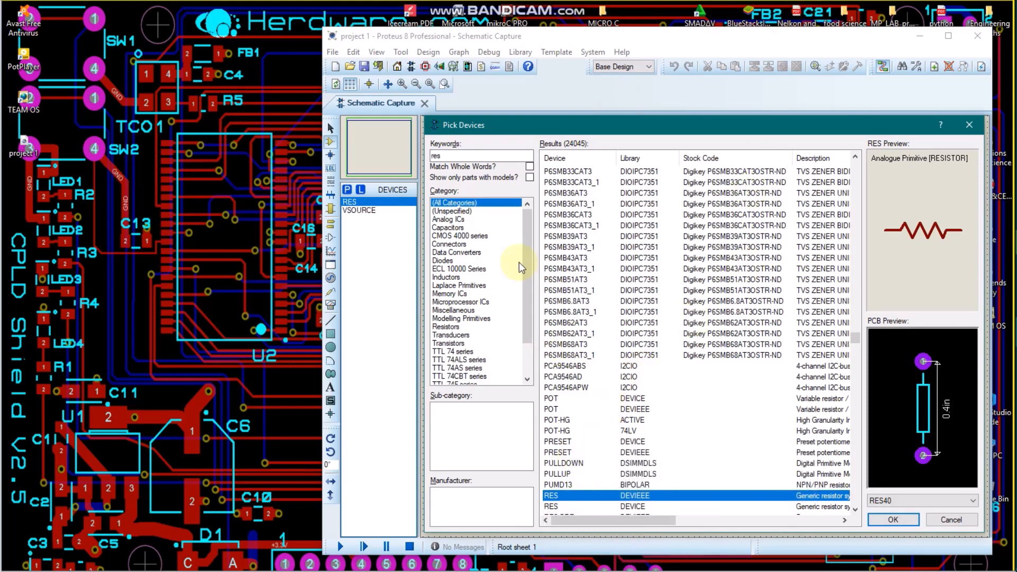
# Step: Search for "led blue", add LED-BLUE from the ACTIVE library to the project's devices and close the device picker
pyautogui.click(490, 155)
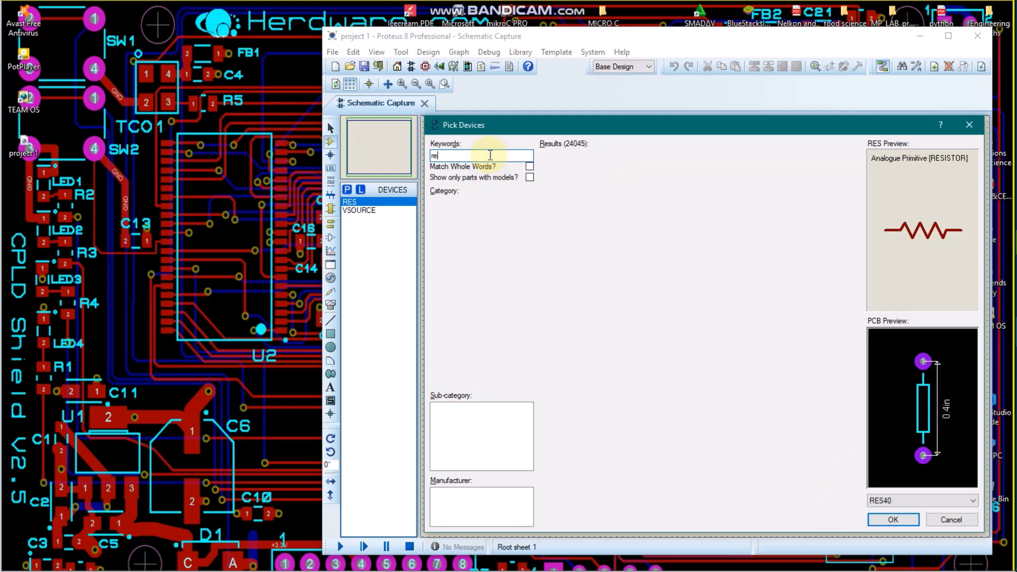
pyautogui.press('BackSpace')
pyautogui.press('BackSpace')
pyautogui.write('led')
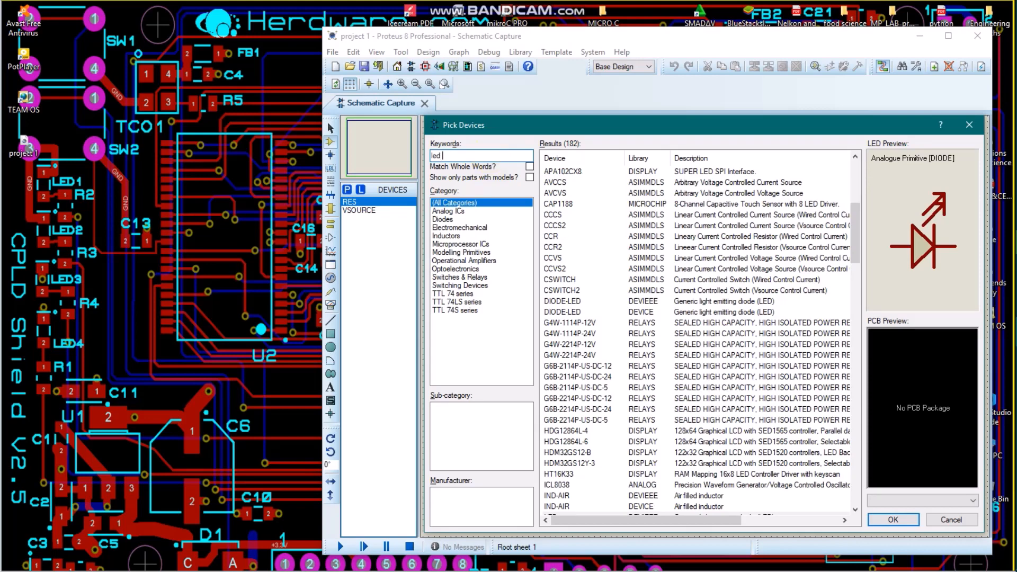
pyautogui.write('blue')
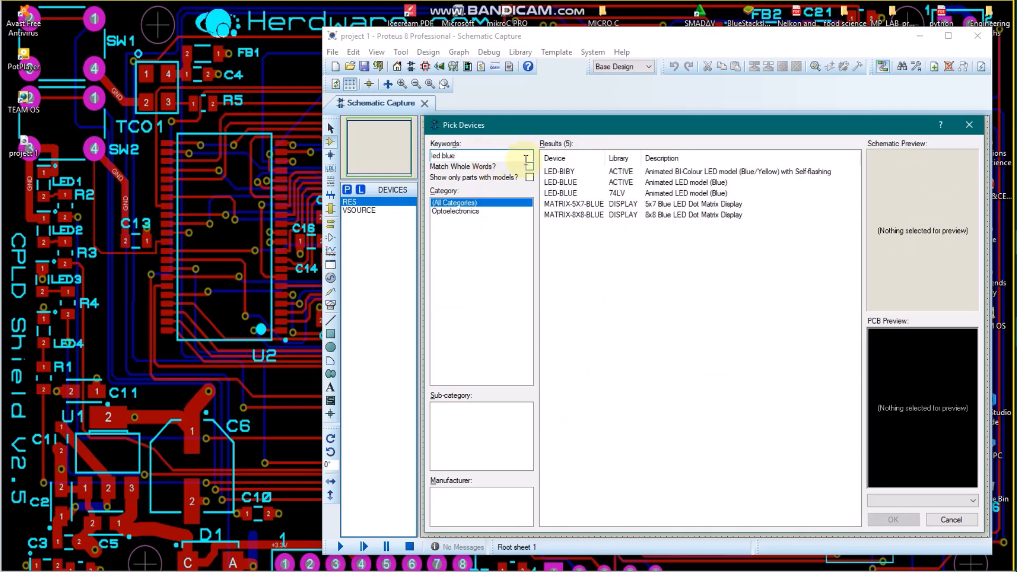
pyautogui.click(587, 188)
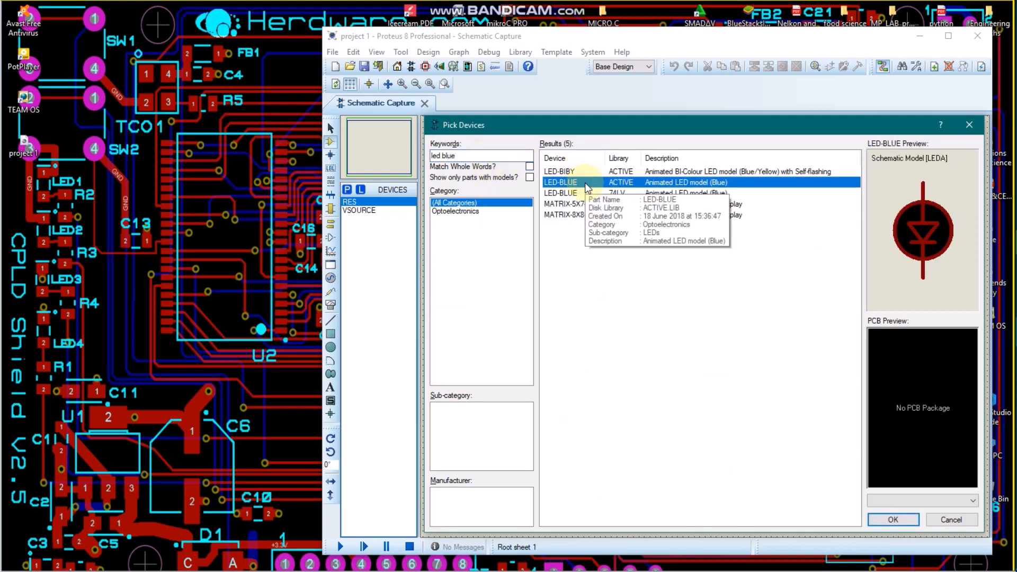
pyautogui.doubleClick(586, 183)
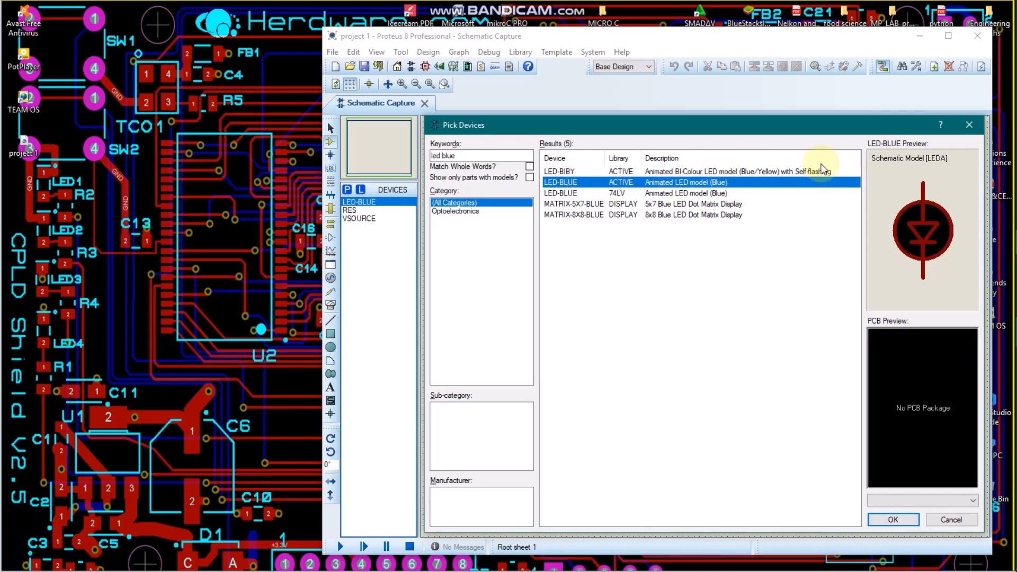
pyautogui.click(970, 125)
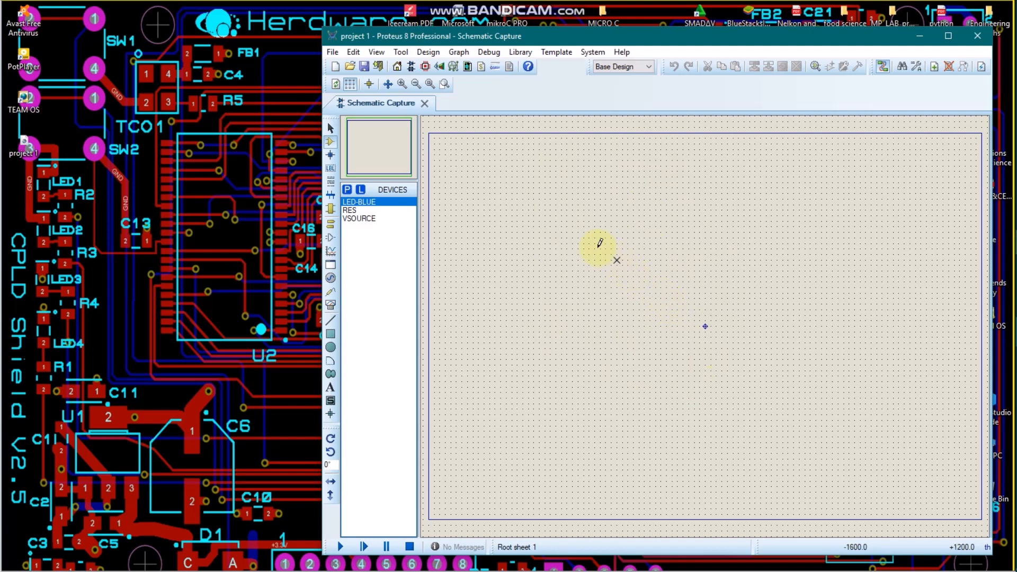
# Step: Place the VSOURCE voltage source on the schematic sheet, slightly above and left of the sheet's origin
pyautogui.click(332, 142)
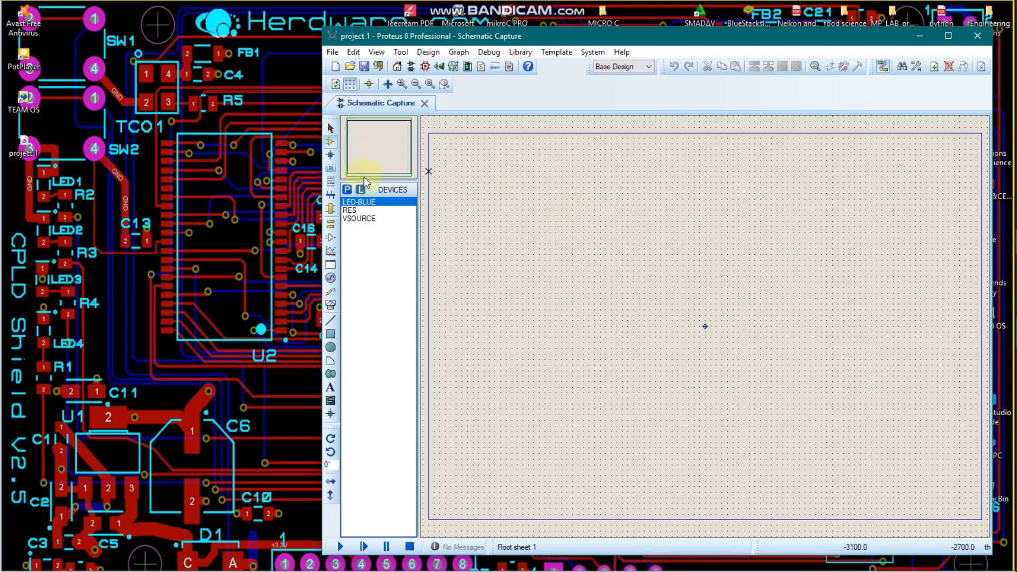
pyautogui.click(366, 219)
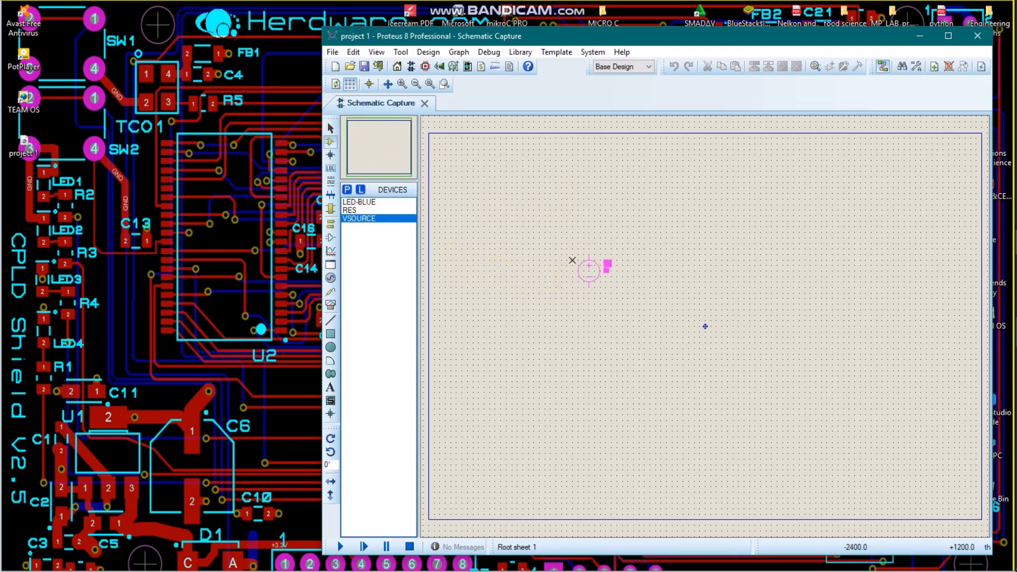
pyautogui.click(560, 278)
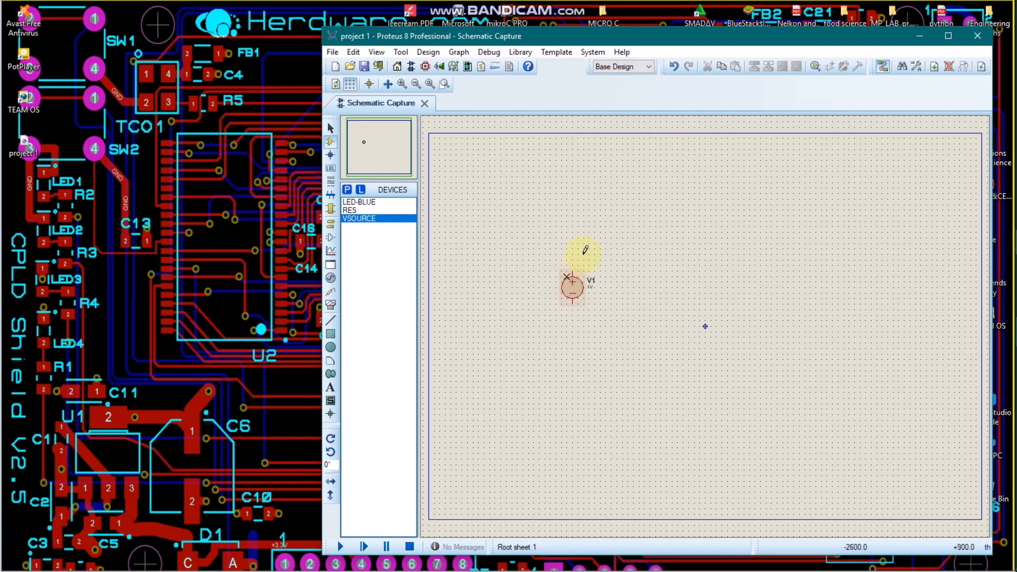
# Step: Place a horizontal RES resistor above and right of the voltage source, and a vertical LED-BLUE further right, level with the source
pyautogui.click(443, 85)
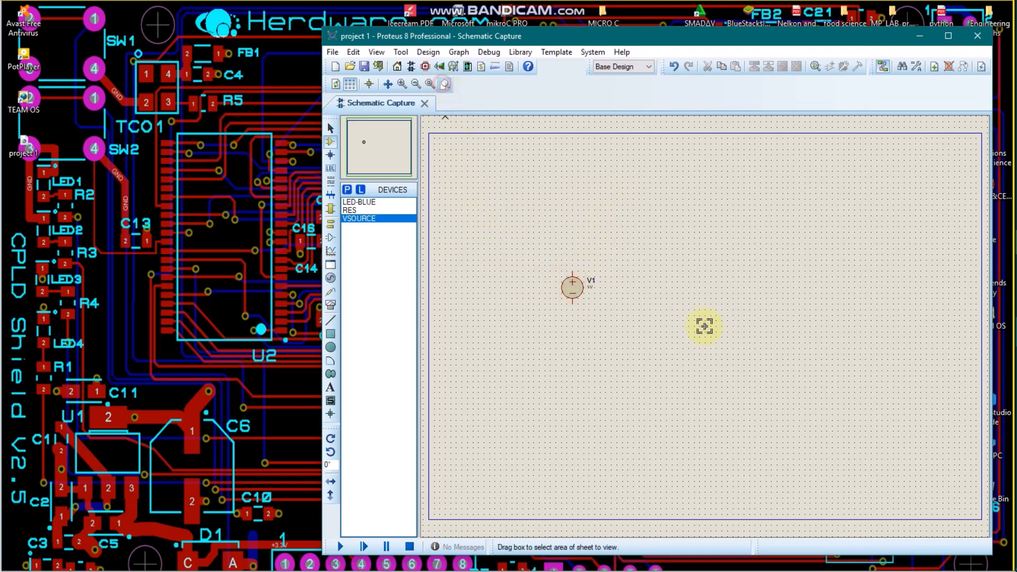
pyautogui.moveTo(481, 196); pyautogui.dragTo(831, 401)
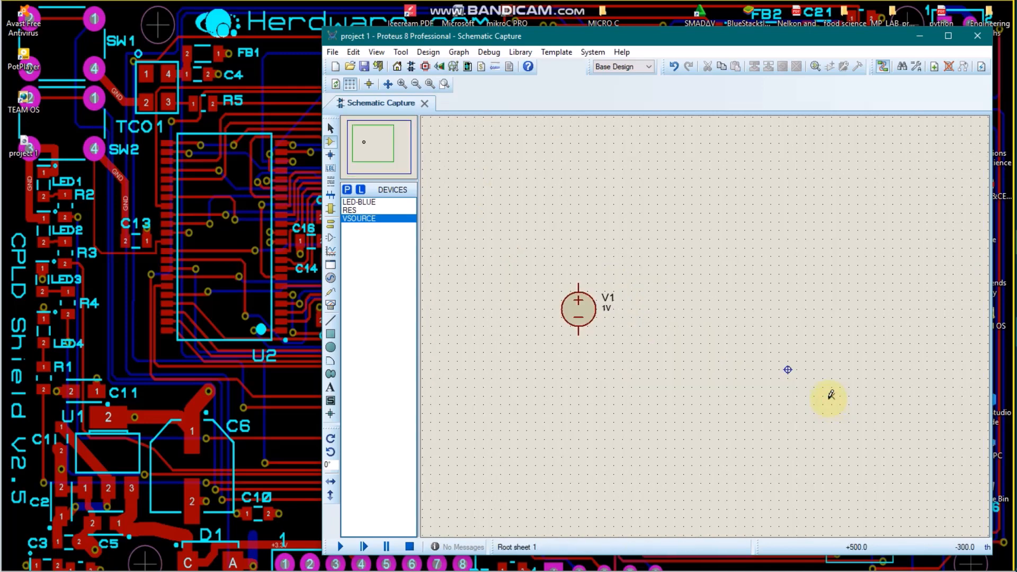
pyautogui.click(392, 209)
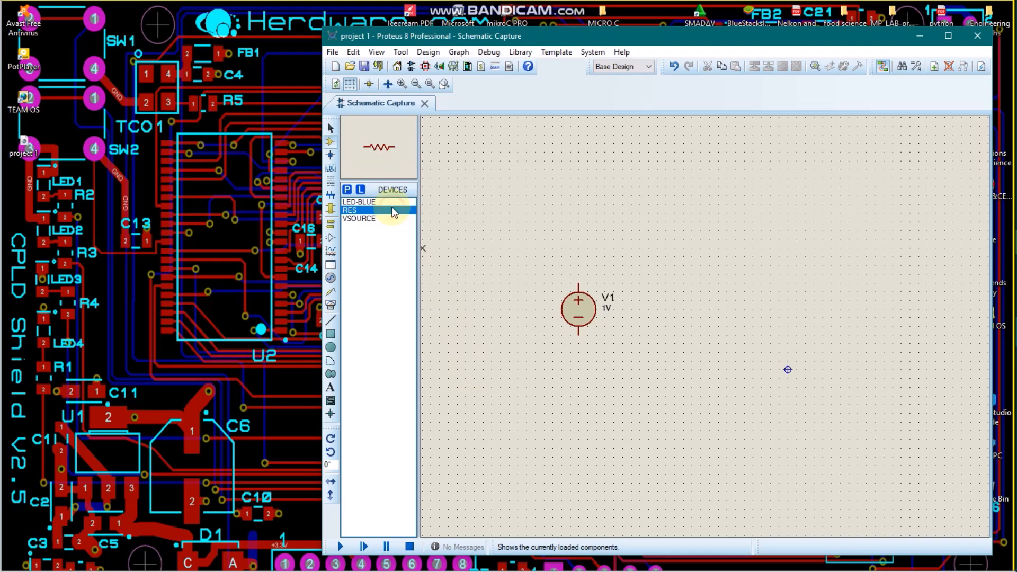
pyautogui.click(693, 236)
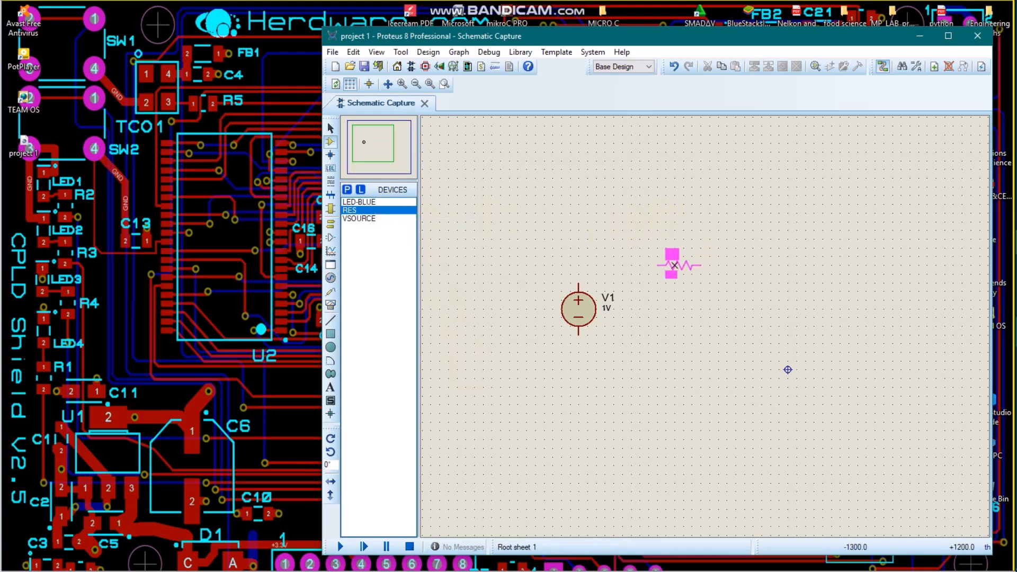
pyautogui.click(677, 257)
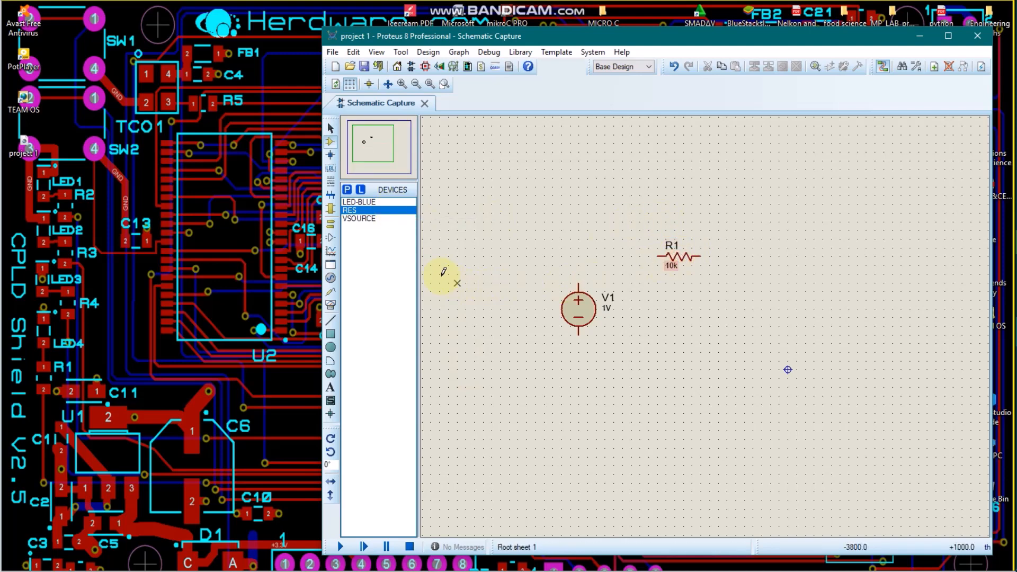
pyautogui.click(397, 201)
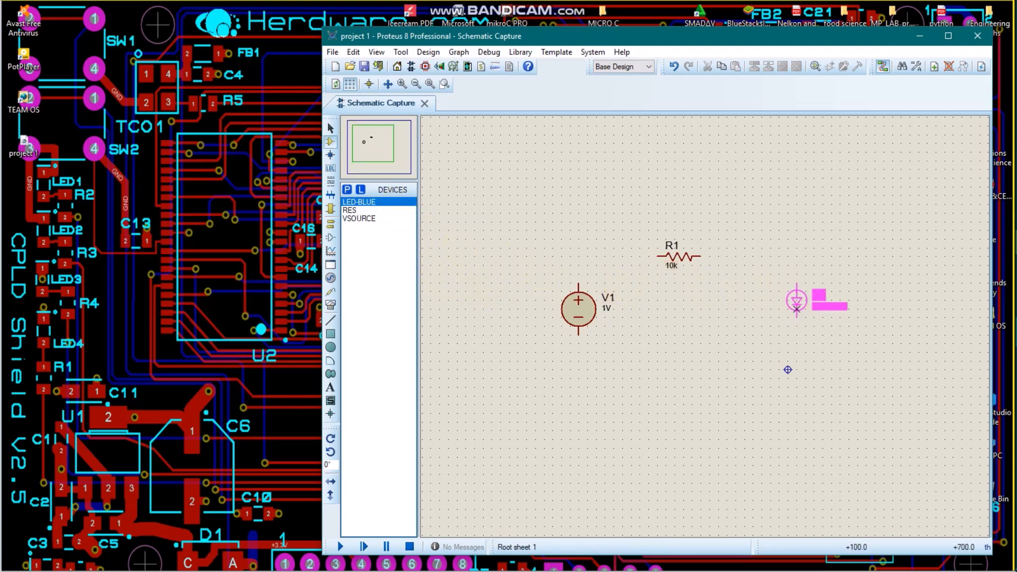
pyautogui.click(779, 310)
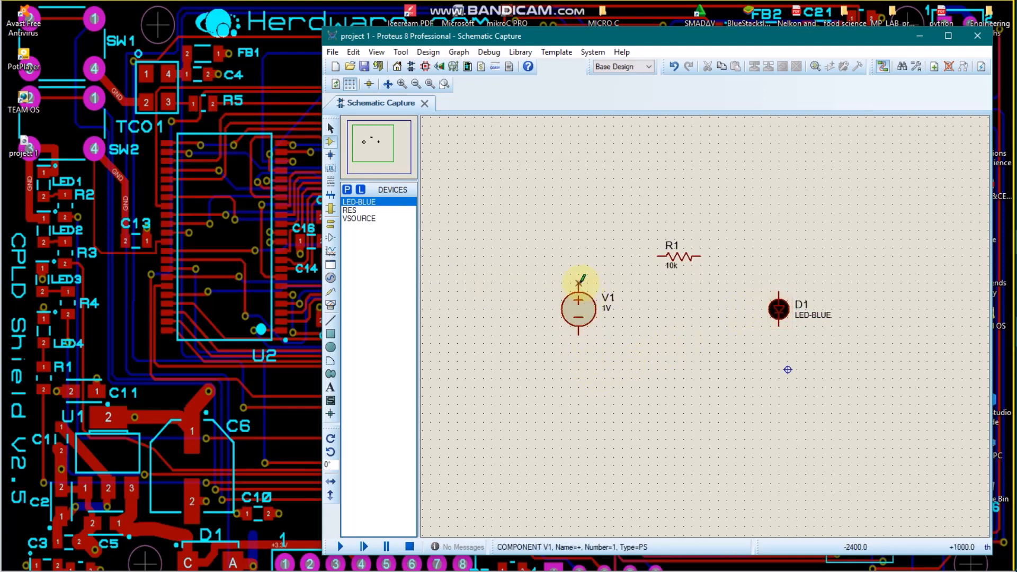
# Step: Wire the series loop from V1's positive pin through R1 to the LED's anode, and from its cathode back to V1's negative pin
pyautogui.click(579, 281)
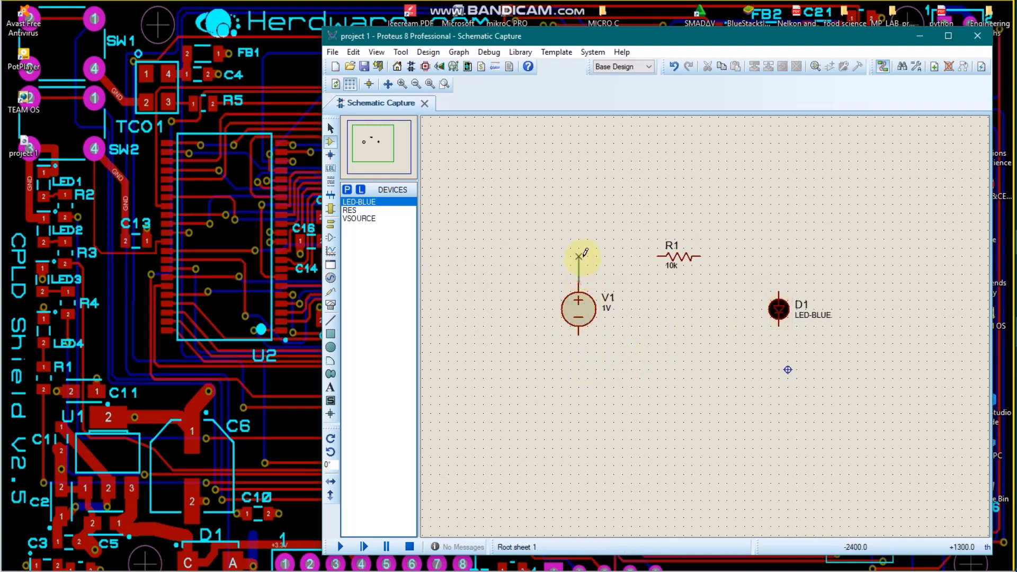
pyautogui.click(658, 257)
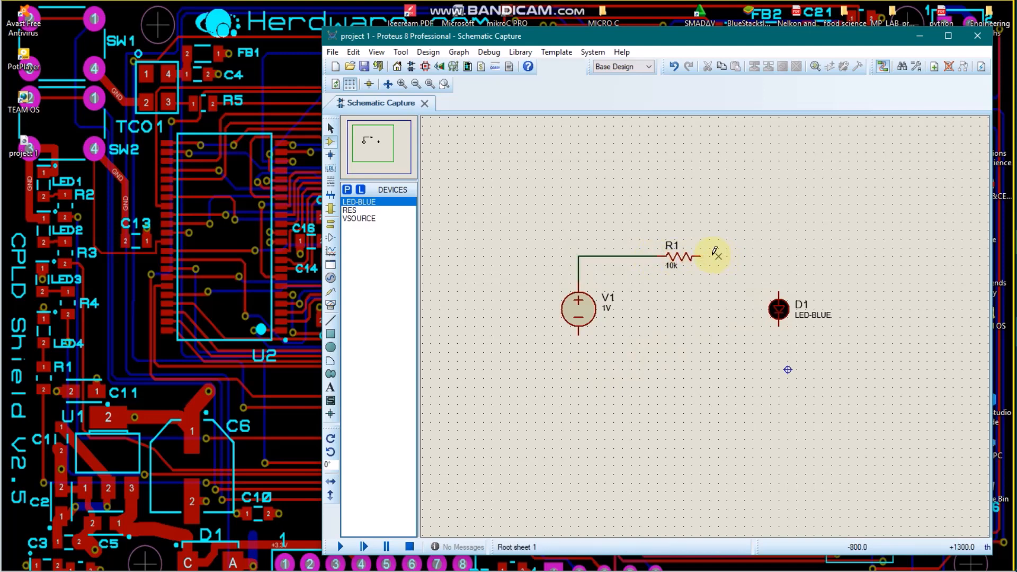
pyautogui.click(702, 257)
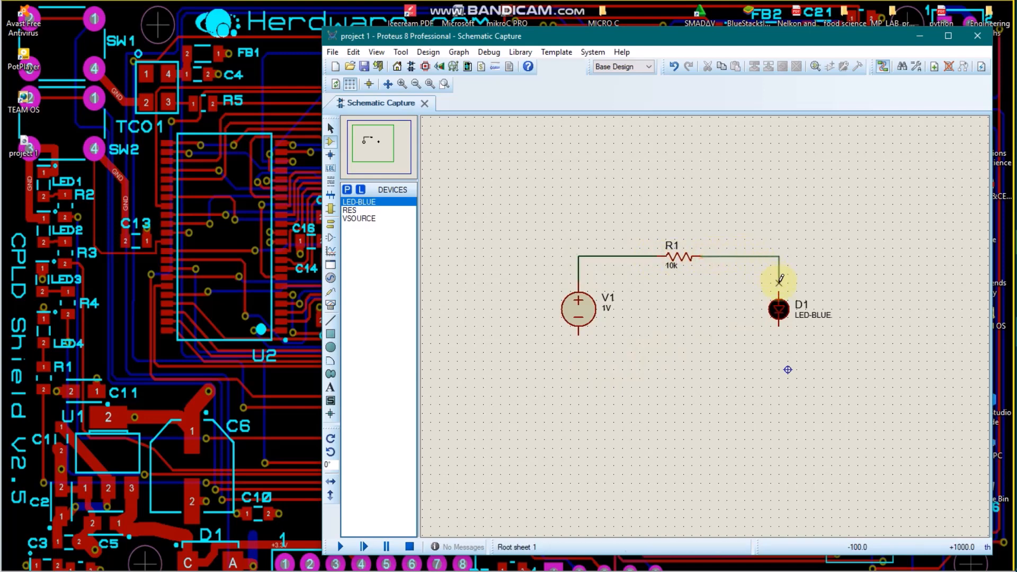
pyautogui.click(780, 292)
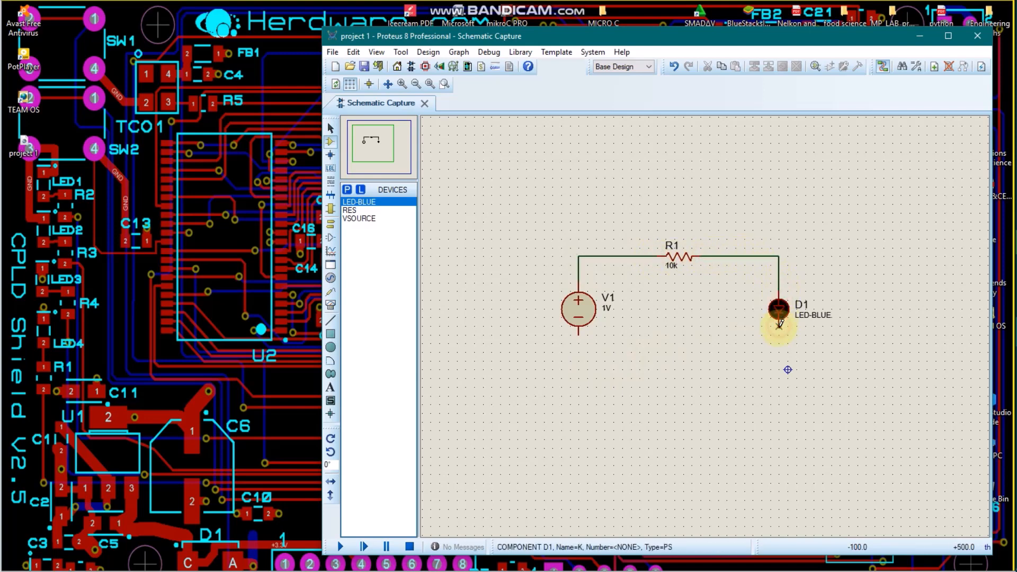
pyautogui.click(779, 325)
pyautogui.click(778, 361)
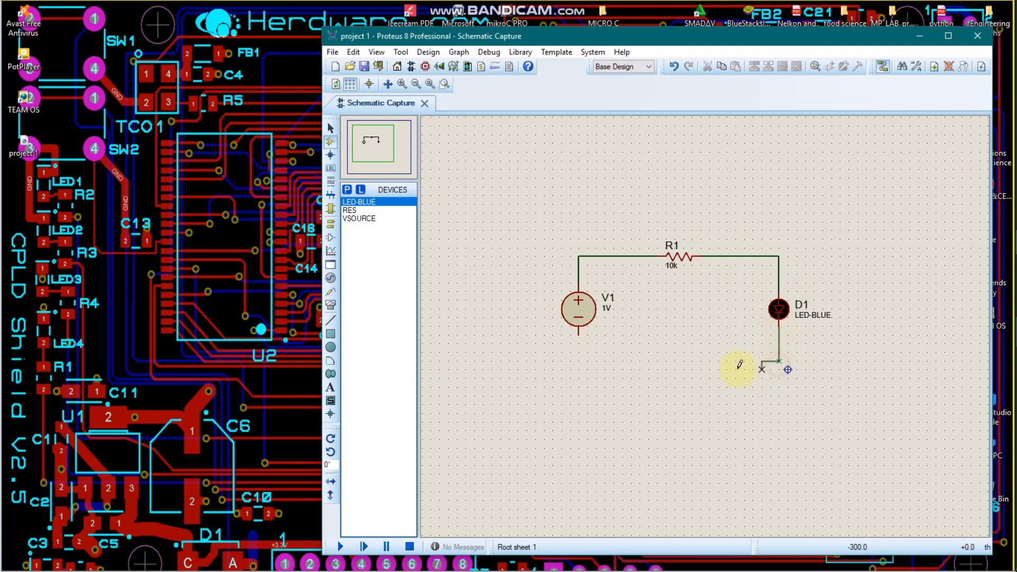
pyautogui.click(581, 332)
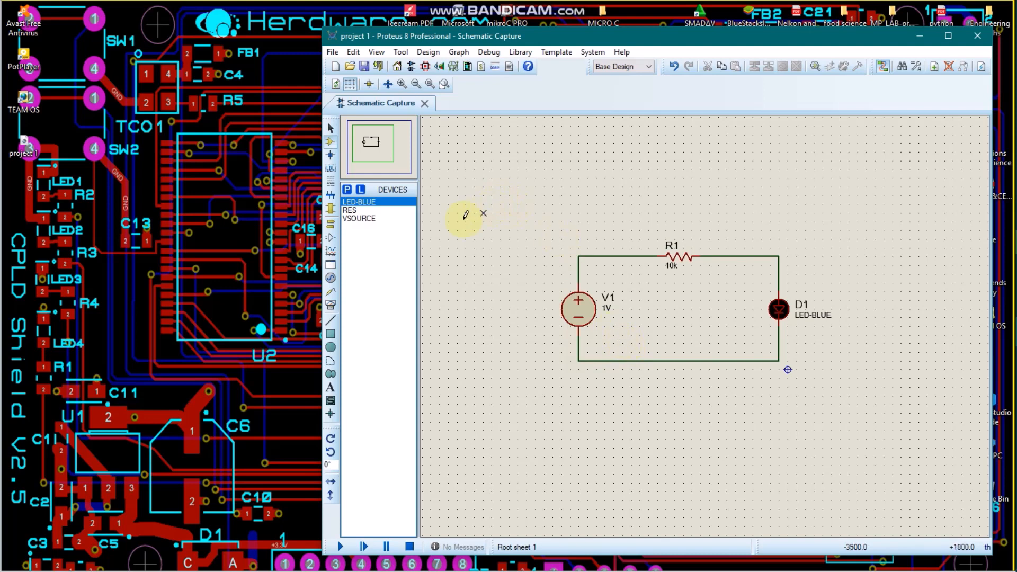
# Step: Place a GROUND terminal on the lower return wire, midway between the voltage source and the LED
pyautogui.click(332, 228)
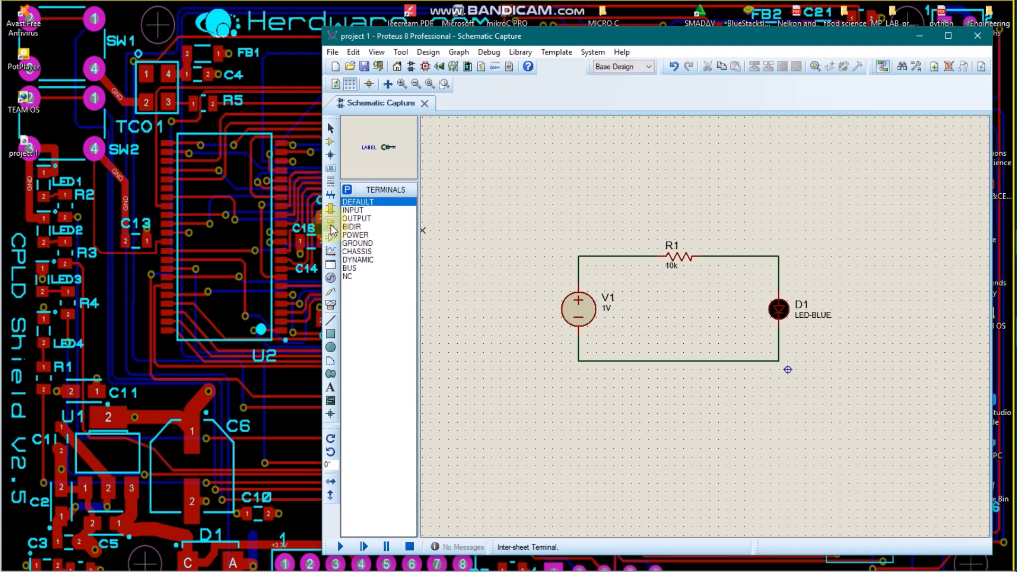
pyautogui.click(369, 244)
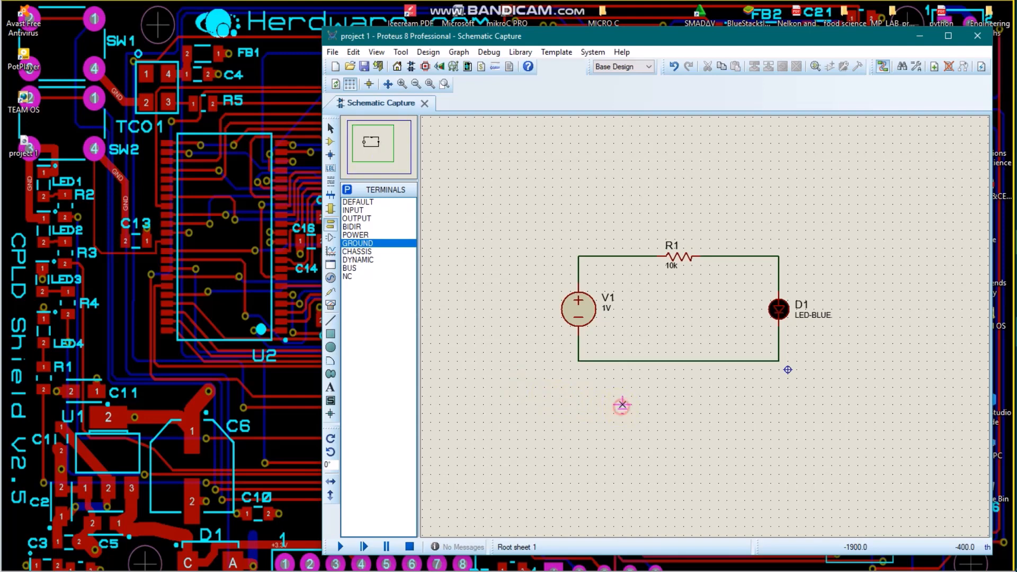
pyautogui.click(683, 370)
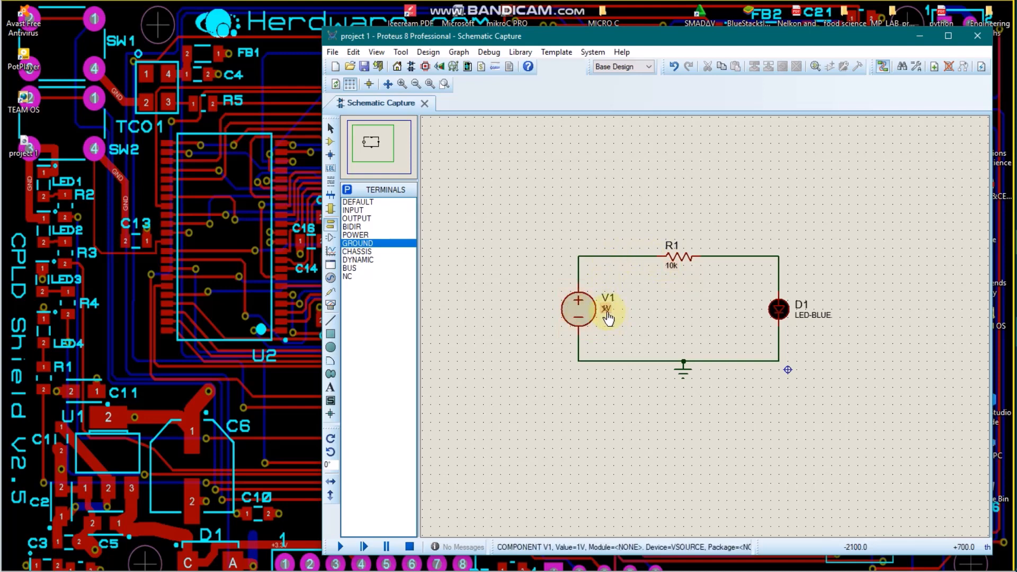
# Step: Set the voltage of source V1 to 5V
pyautogui.rightClick(583, 306)
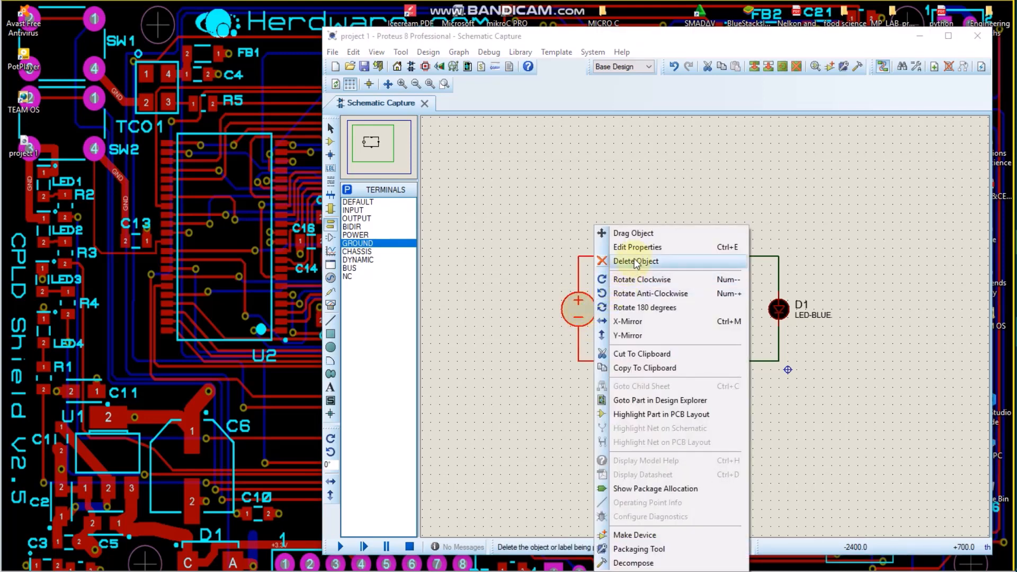
pyautogui.click(644, 246)
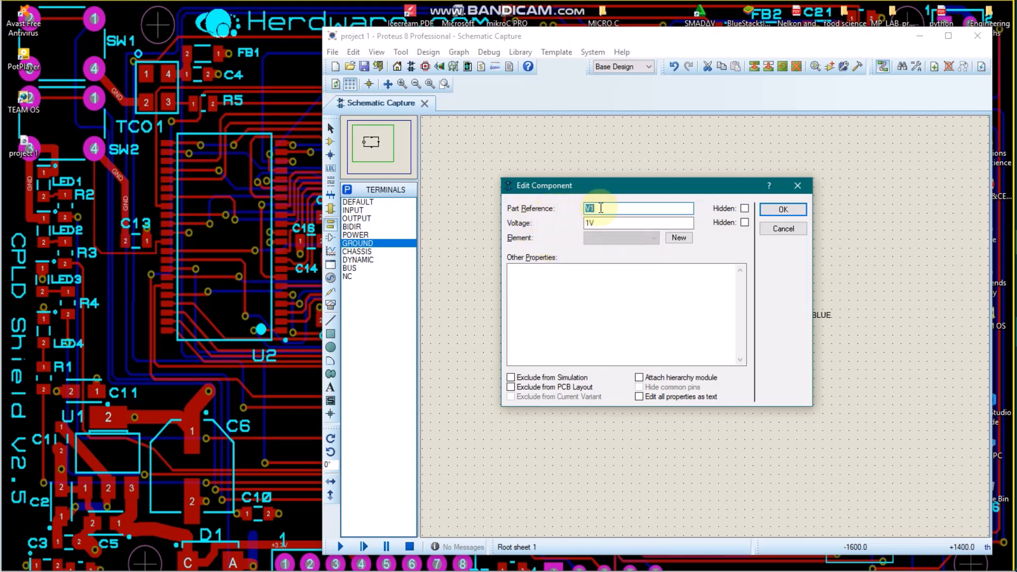
pyautogui.moveTo(613, 190); pyautogui.dragTo(763, 190)
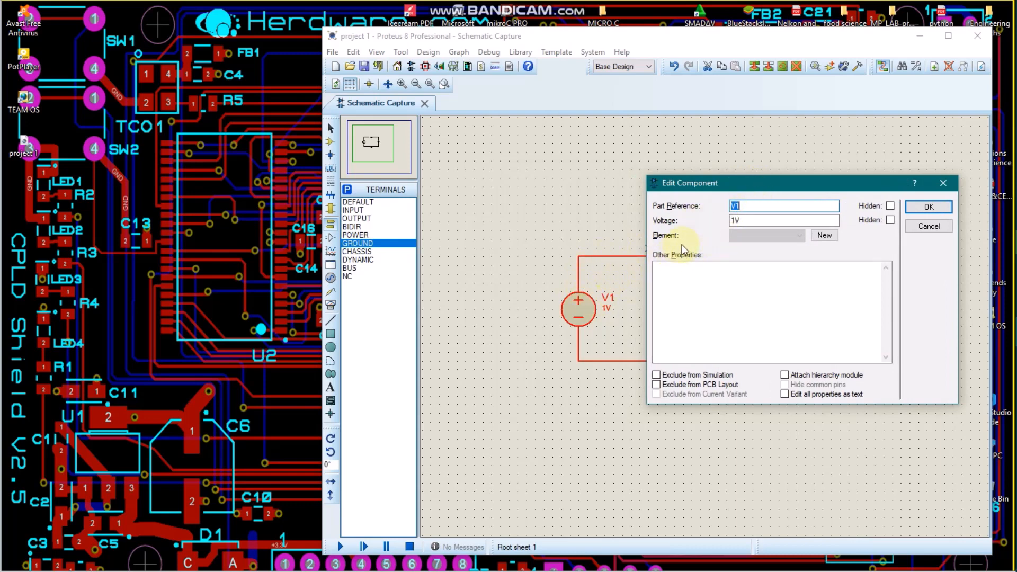
pyautogui.click(730, 220)
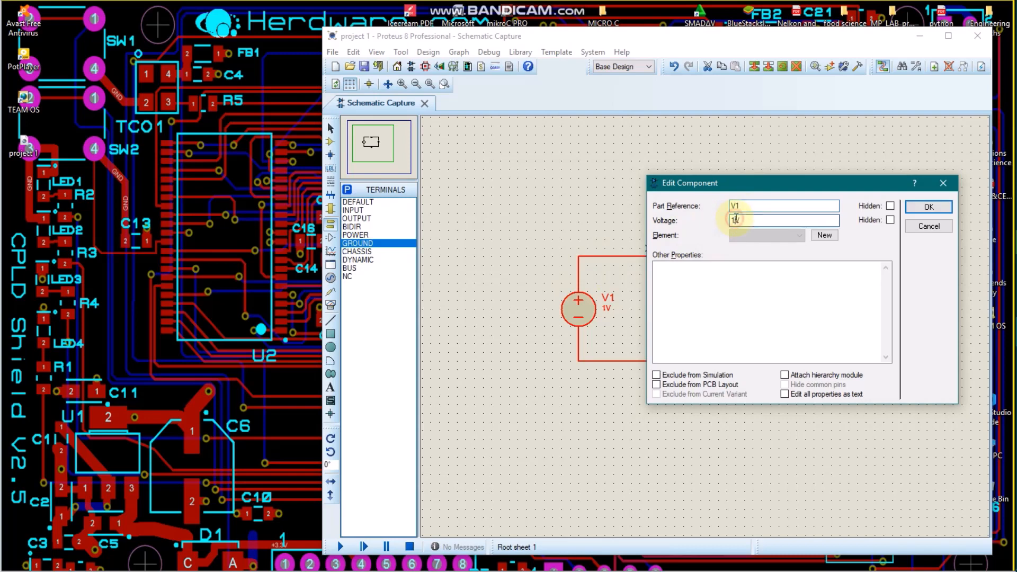
pyautogui.press('BackSpace')
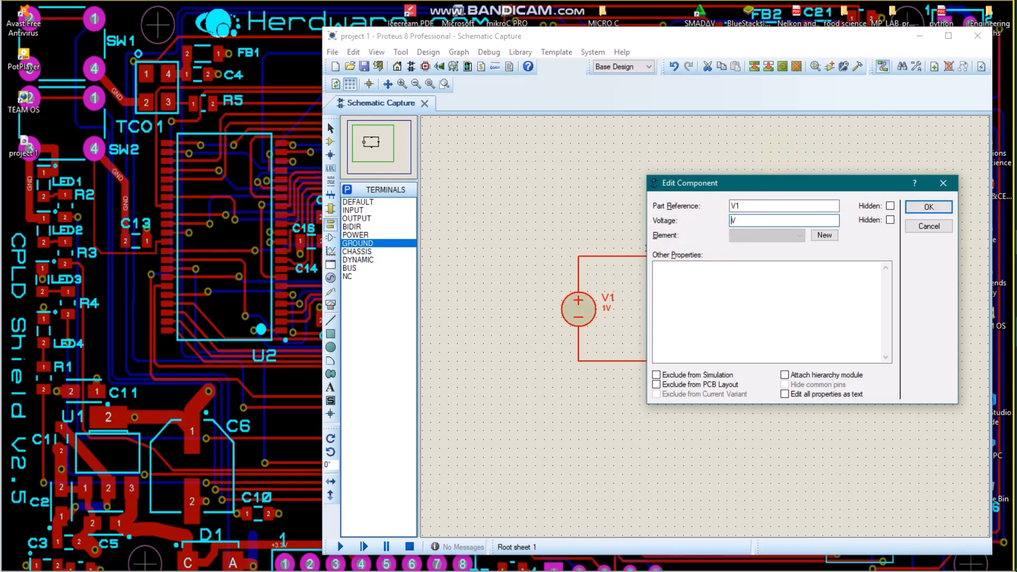
pyautogui.write('5')
pyautogui.click(941, 207)
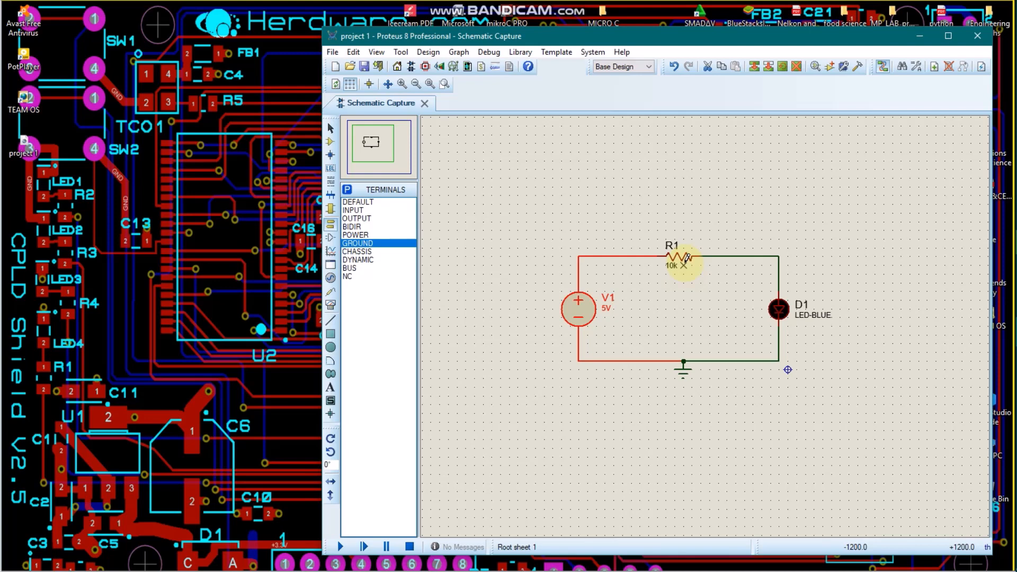
# Step: Set the resistance of resistor R1 to 50
pyautogui.rightClick(686, 258)
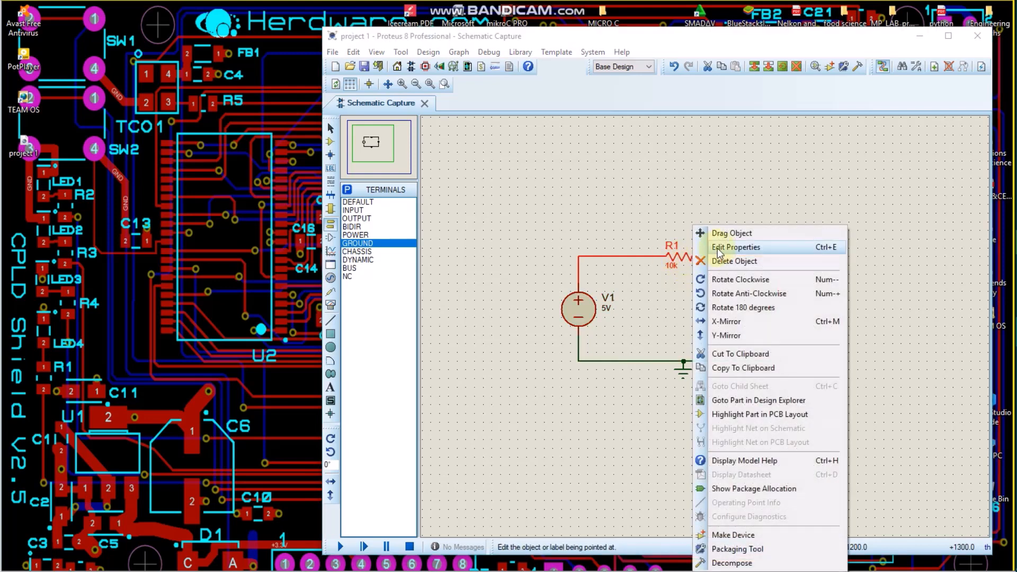
pyautogui.click(719, 249)
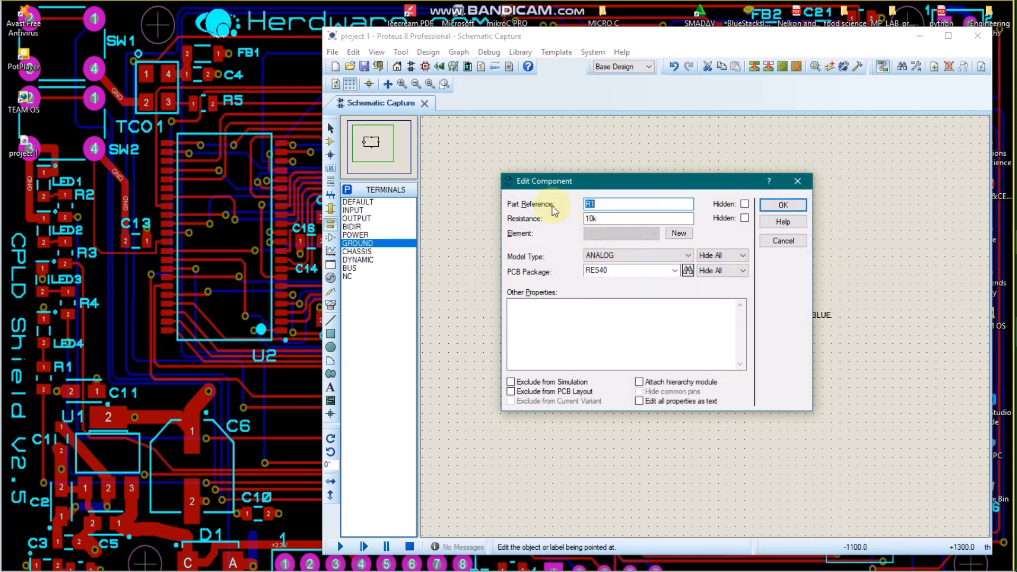
pyautogui.click(606, 201)
pyautogui.moveTo(628, 181); pyautogui.dragTo(739, 306)
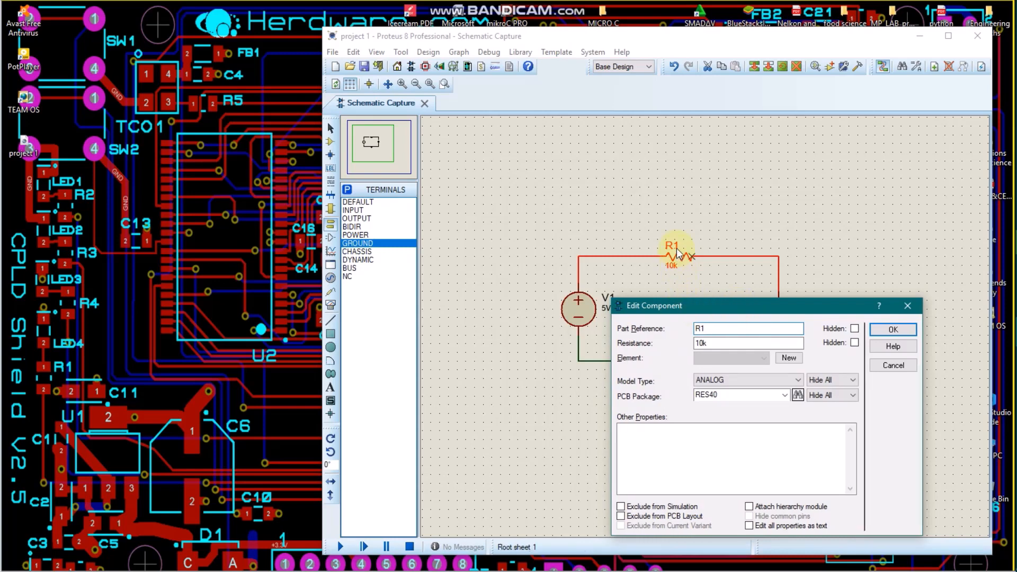
pyautogui.click(714, 343)
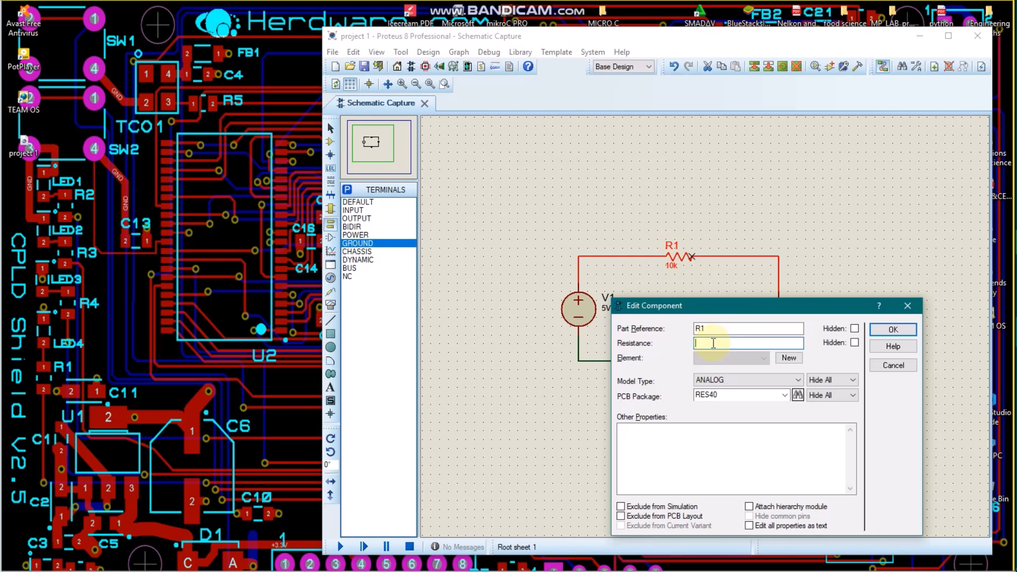
pyautogui.write('50')
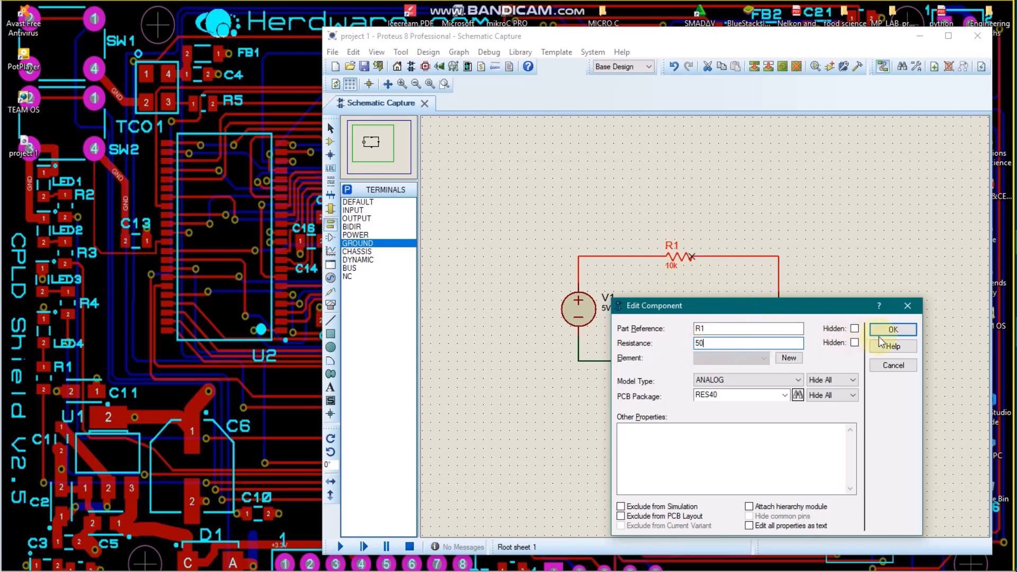
pyautogui.click(893, 330)
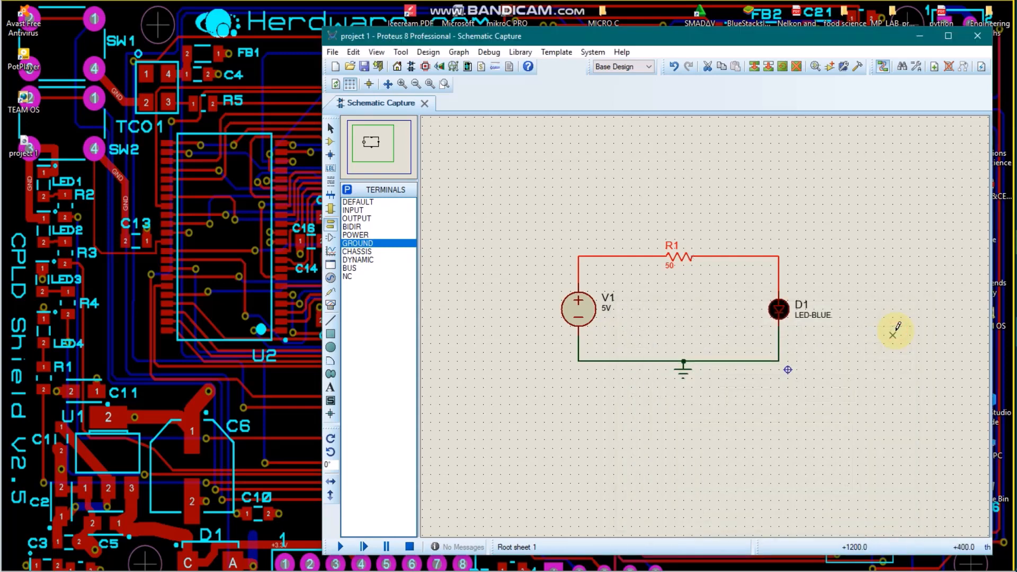
# Step: Deselect the resistor, run the circuit simulation to check the LED, and stop it
pyautogui.click(770, 412)
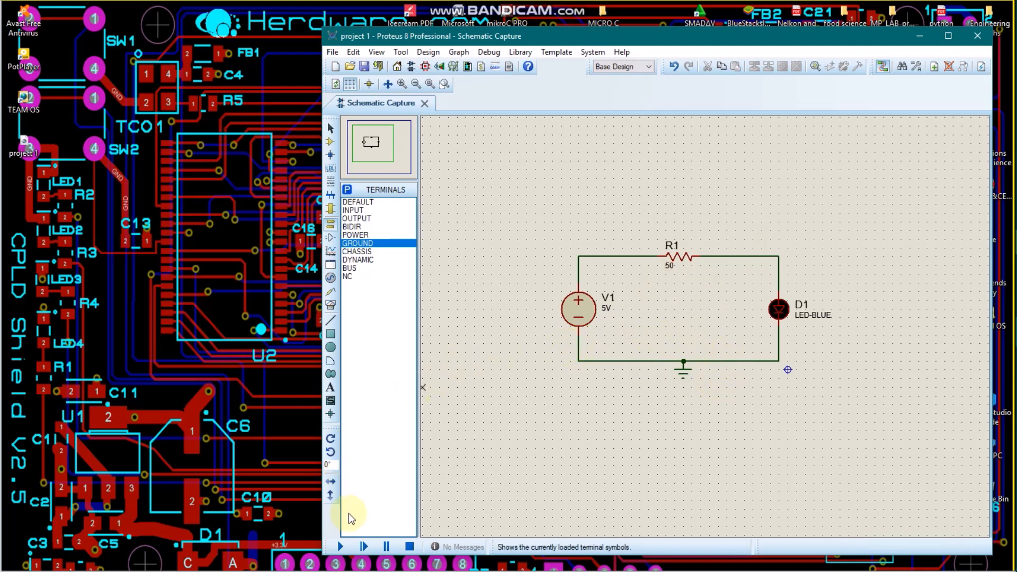
pyautogui.click(339, 546)
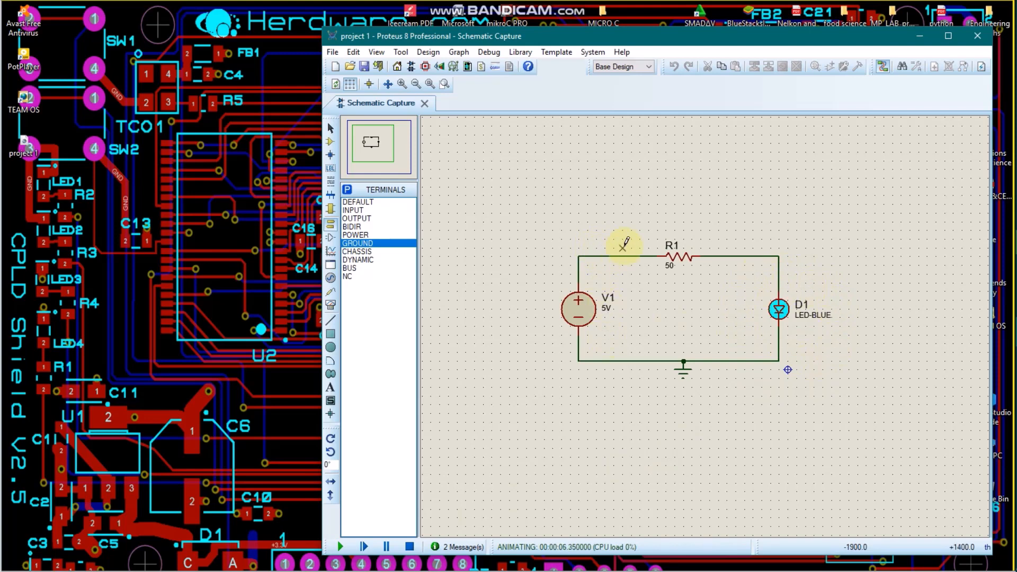
pyautogui.click(410, 548)
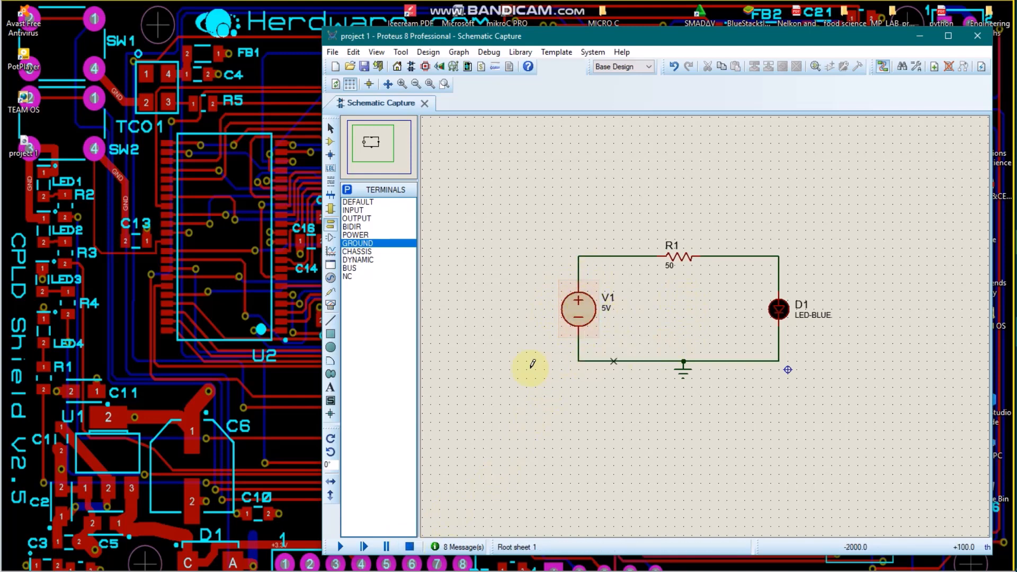
# Step: Place a DC VOLTMETER beside D1 and wire it in parallel with the LED, positive pin to the R1–D1 wire and negative pin to ground
pyautogui.click(332, 306)
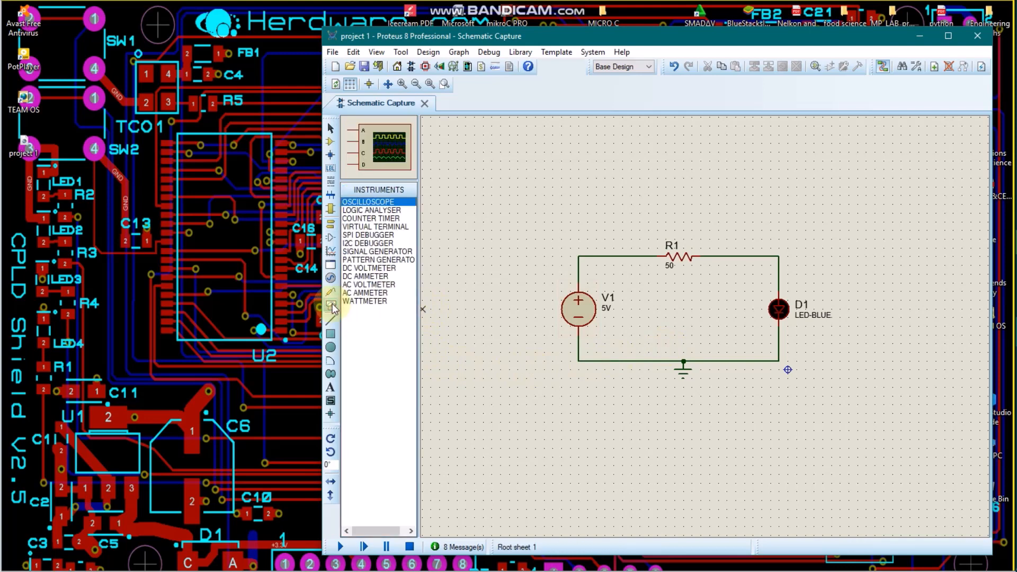
pyautogui.click(378, 268)
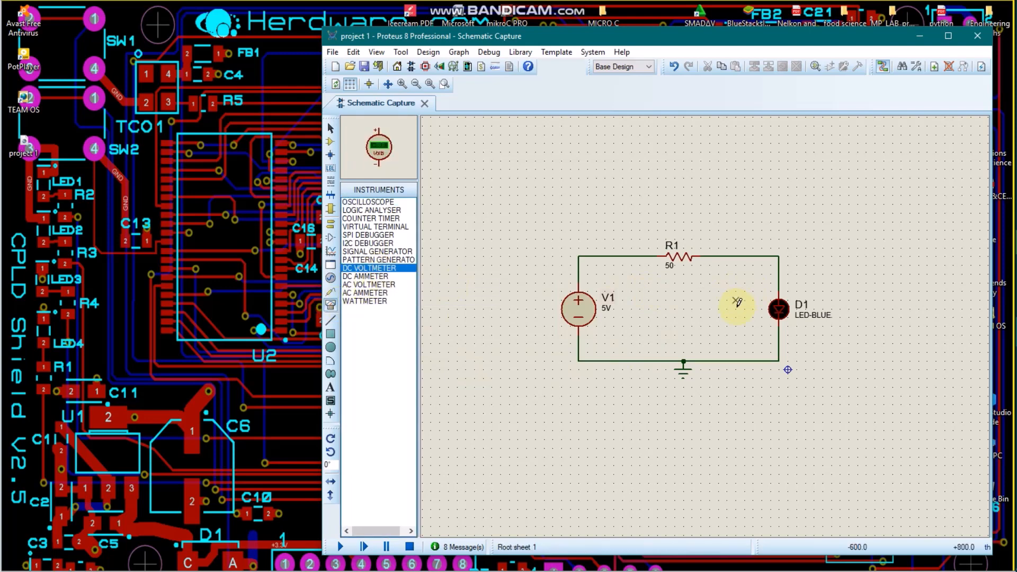
pyautogui.click(735, 306)
pyautogui.click(735, 301)
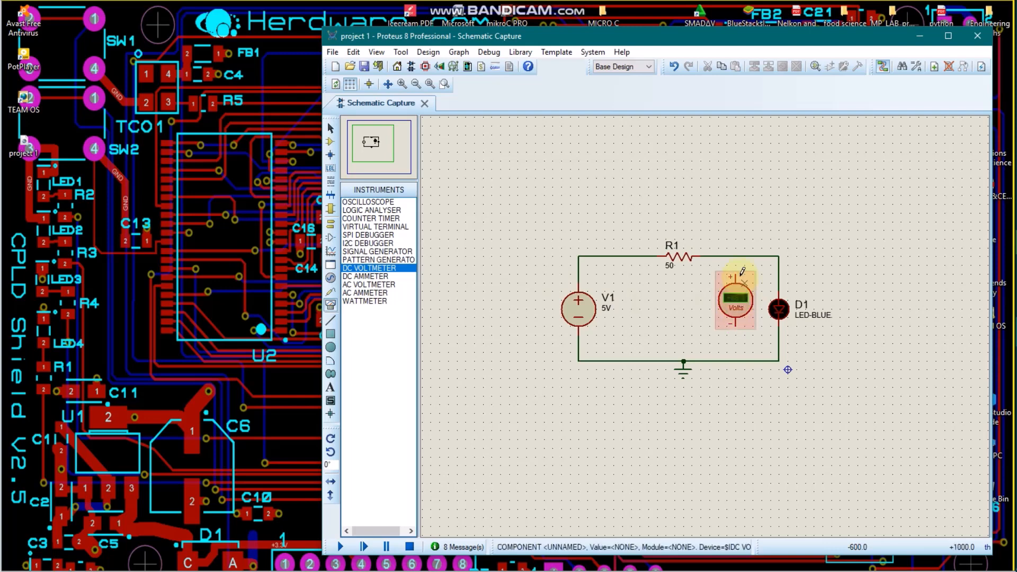
pyautogui.click(736, 269)
pyautogui.click(735, 256)
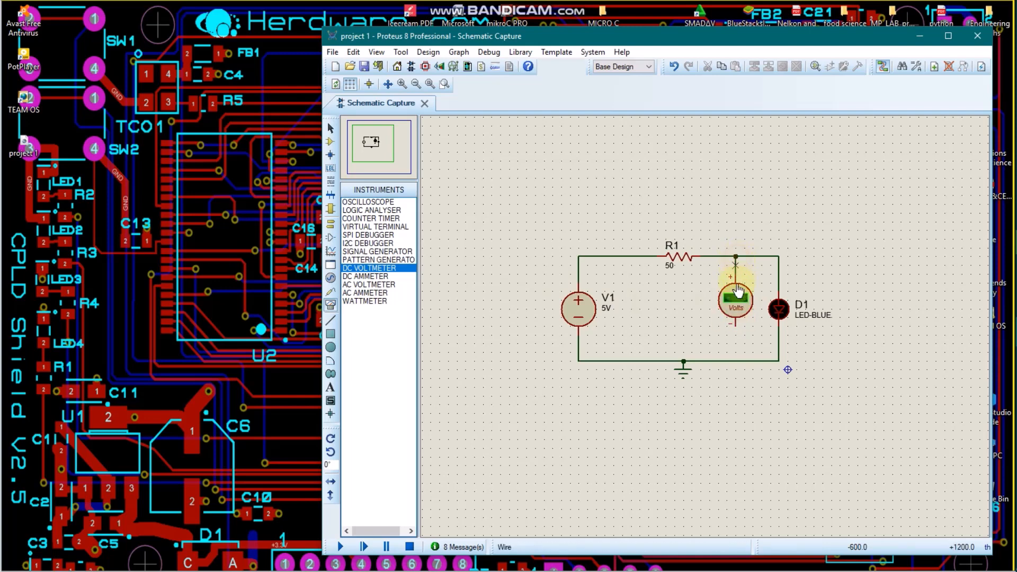
pyautogui.click(735, 324)
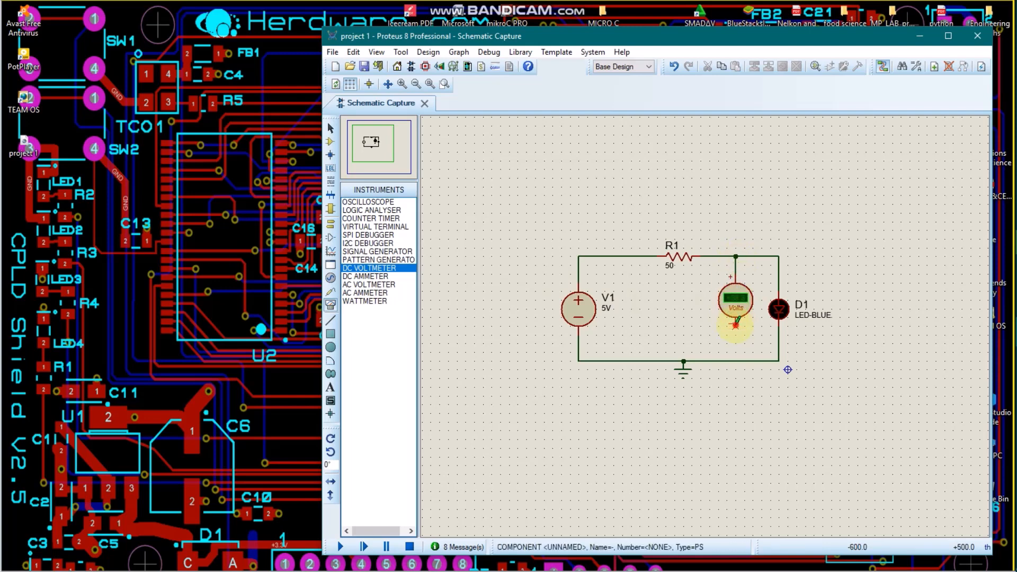
pyautogui.click(736, 361)
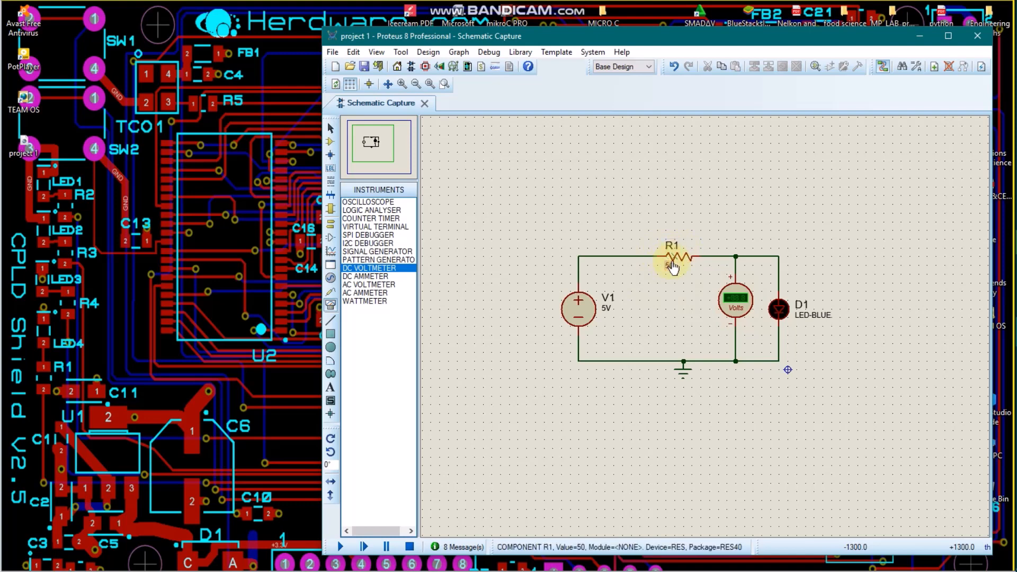
# Step: Place a second DC VOLTMETER beside V1 and wire it across the source, between the V1–R1 wire and the ground wire
pyautogui.click(641, 297)
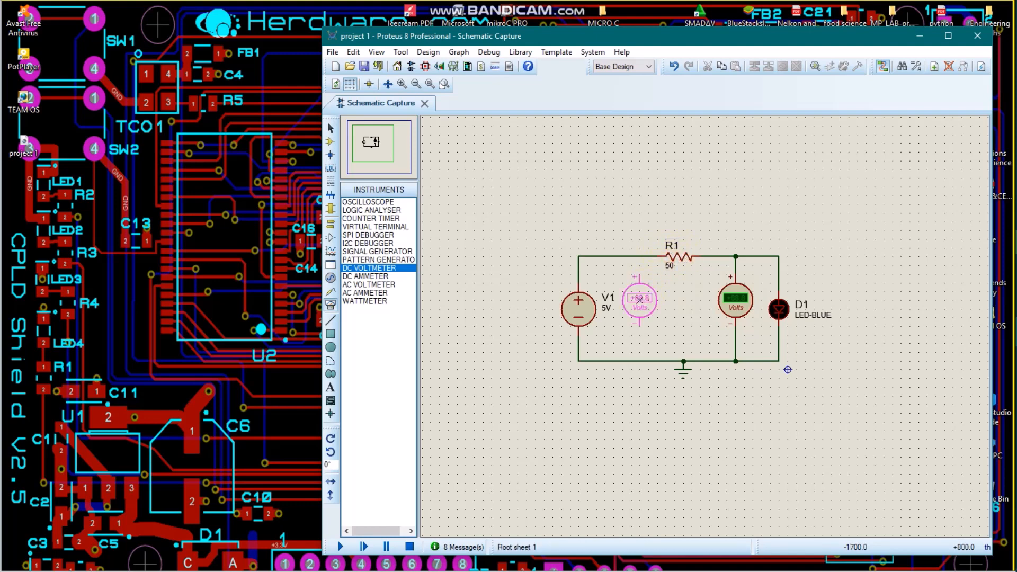
pyautogui.click(639, 300)
pyautogui.click(643, 271)
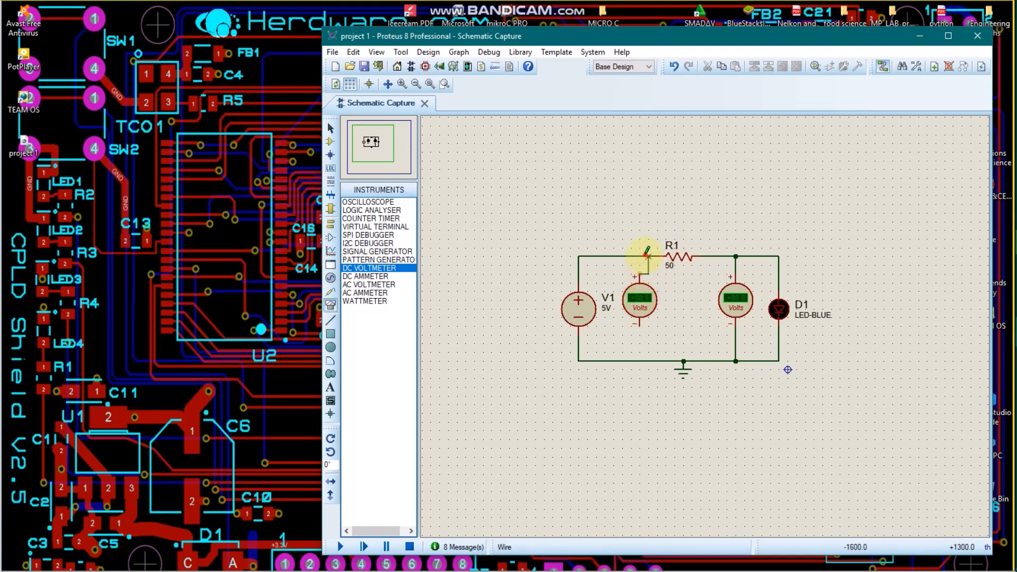
pyautogui.click(648, 257)
pyautogui.click(639, 324)
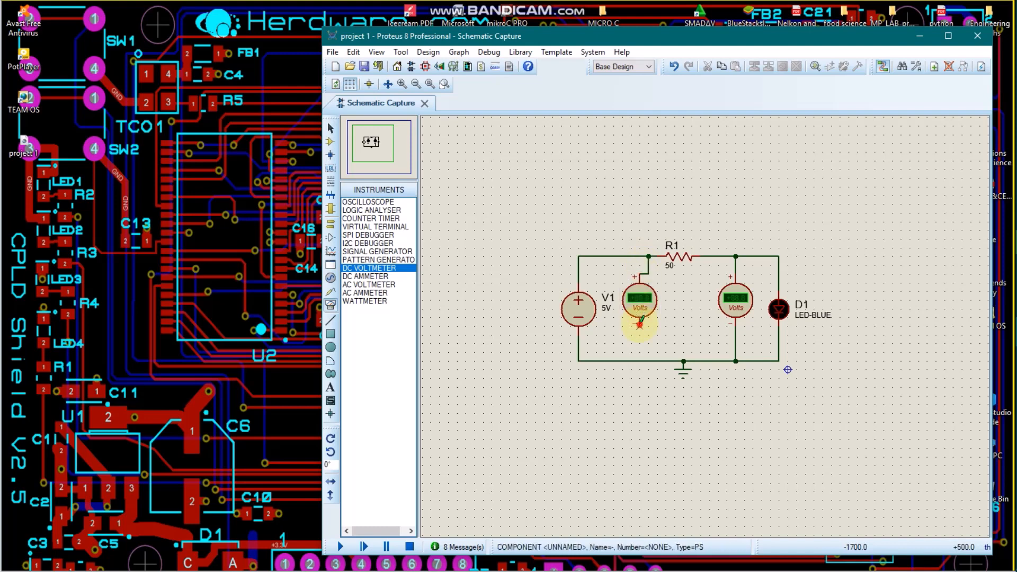
pyautogui.click(640, 361)
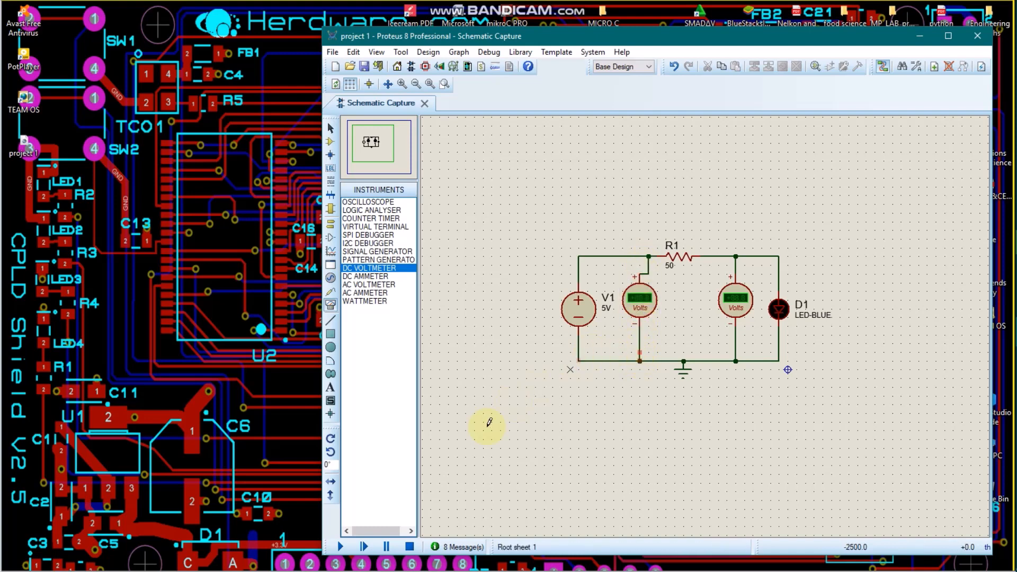
# Step: Run the simulation to read the source and LED voltages on both voltmeters, and stop it
pyautogui.click(340, 545)
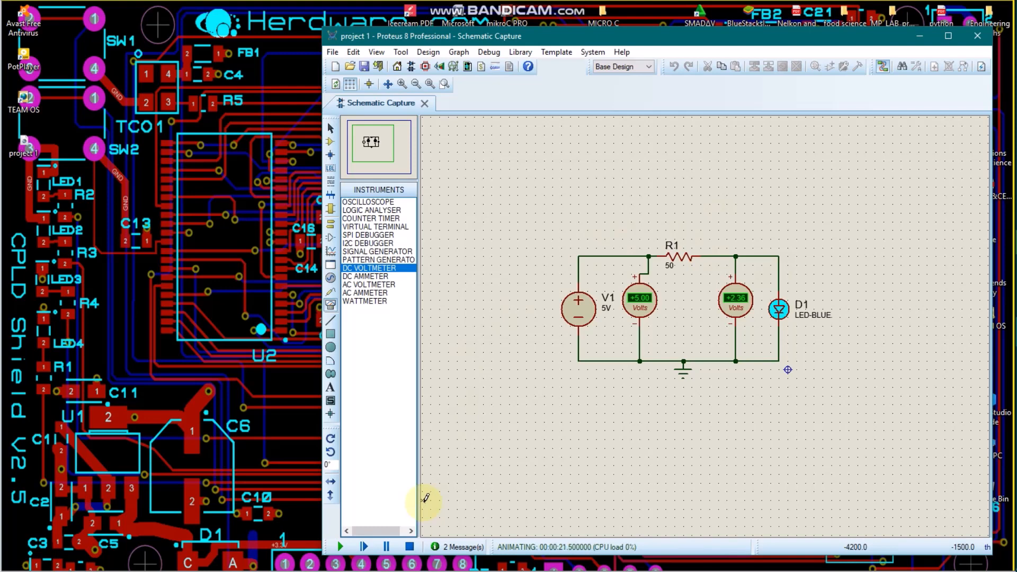
pyautogui.click(408, 546)
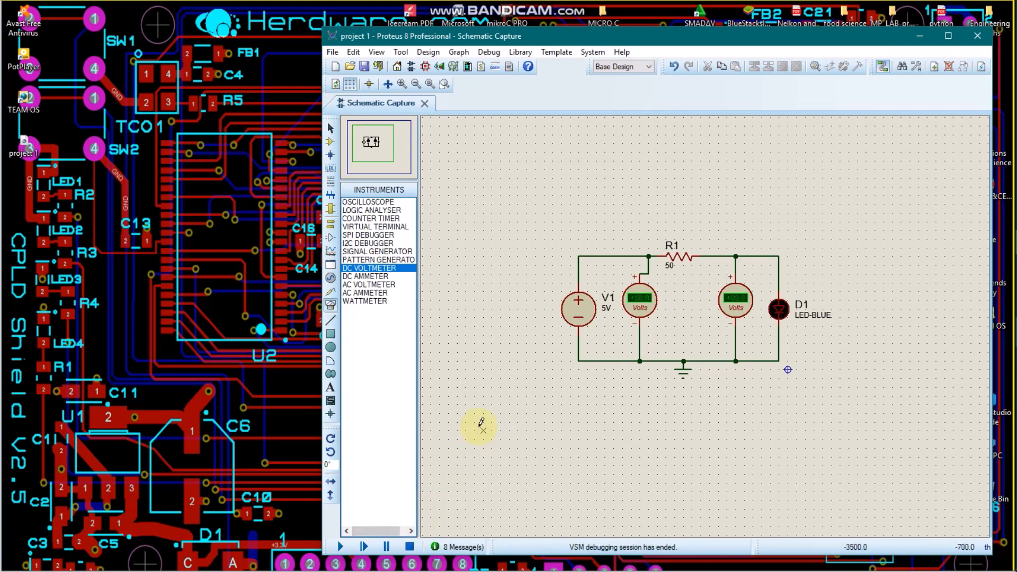
pyautogui.moveTo(1006, 292)
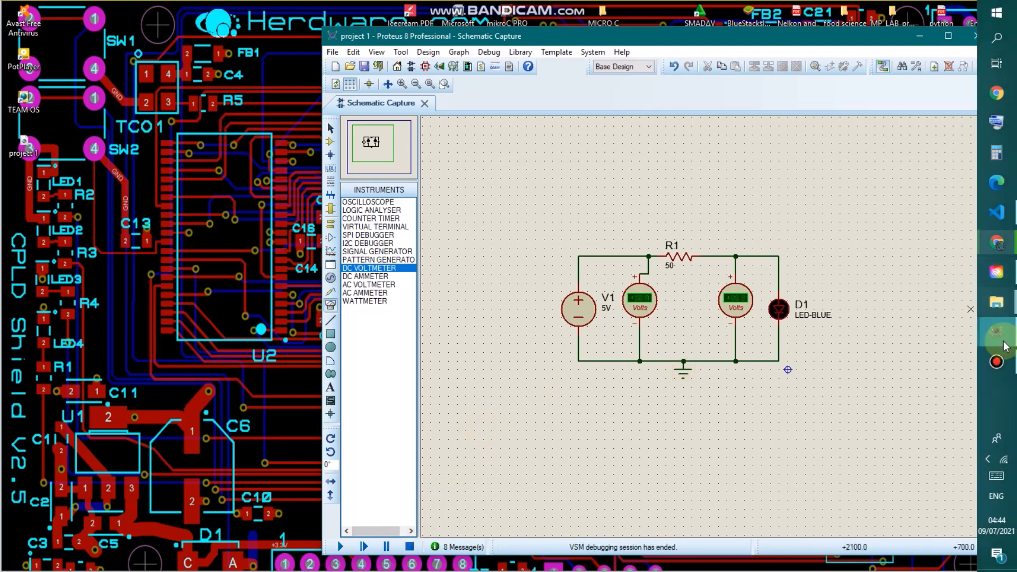
pyautogui.click(997, 362)
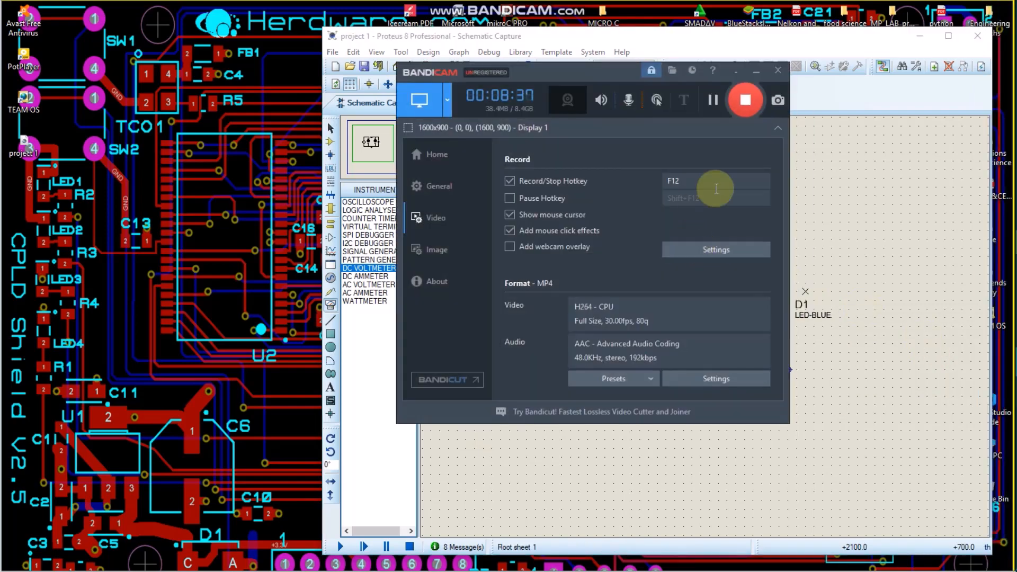